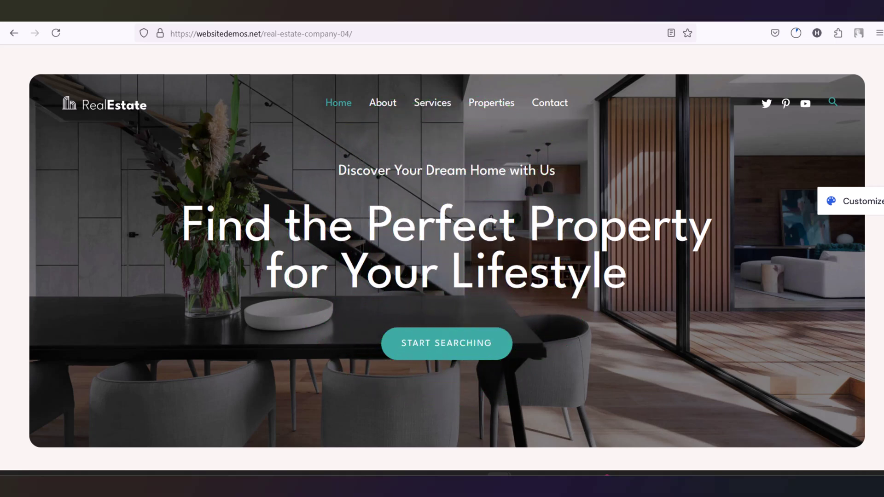
# Scroll through the whole real-estate-company-04 demo page, then return to its top
pyautogui.scroll(-4, 446, 258)
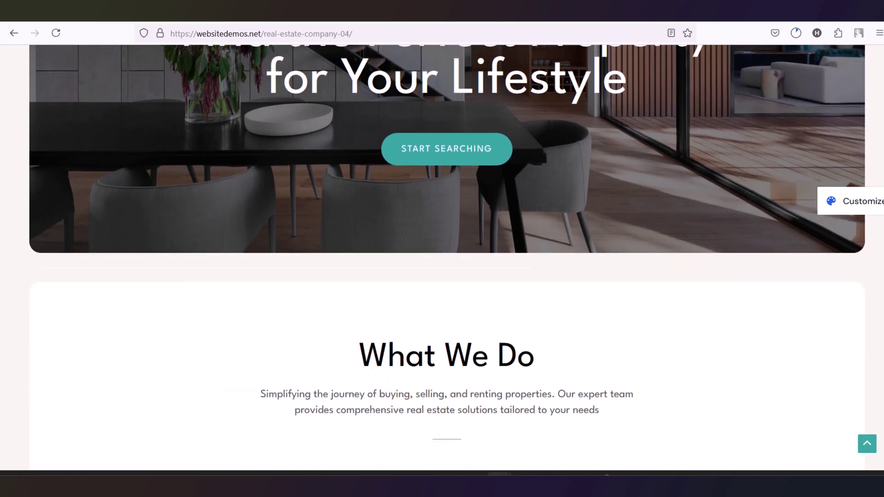
pyautogui.scroll(-4, 446, 258)
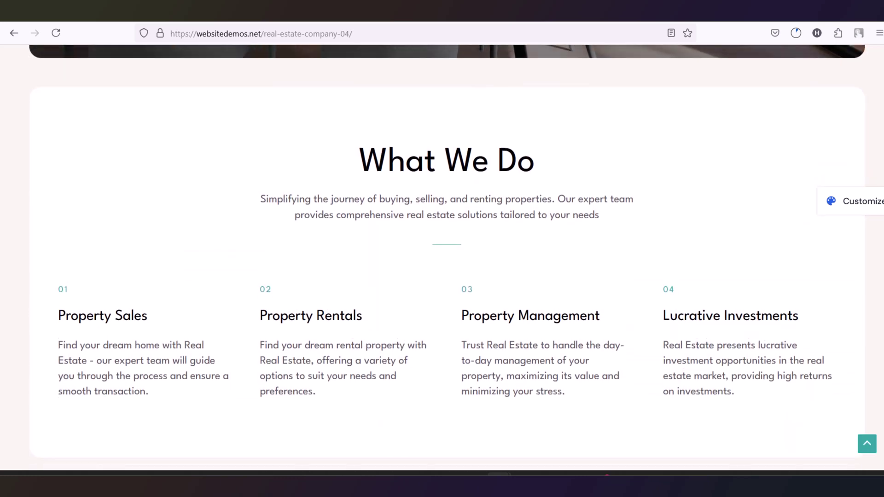
pyautogui.scroll(-3, 447, 258)
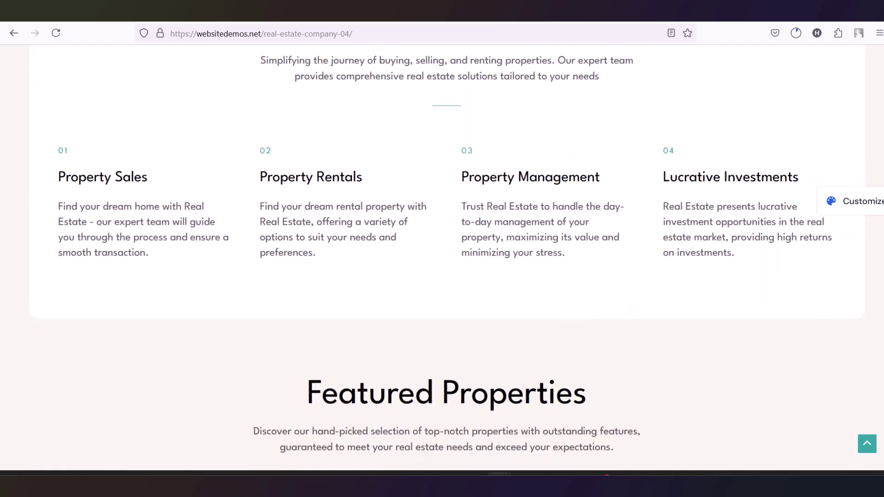
pyautogui.scroll(-5, 446, 258)
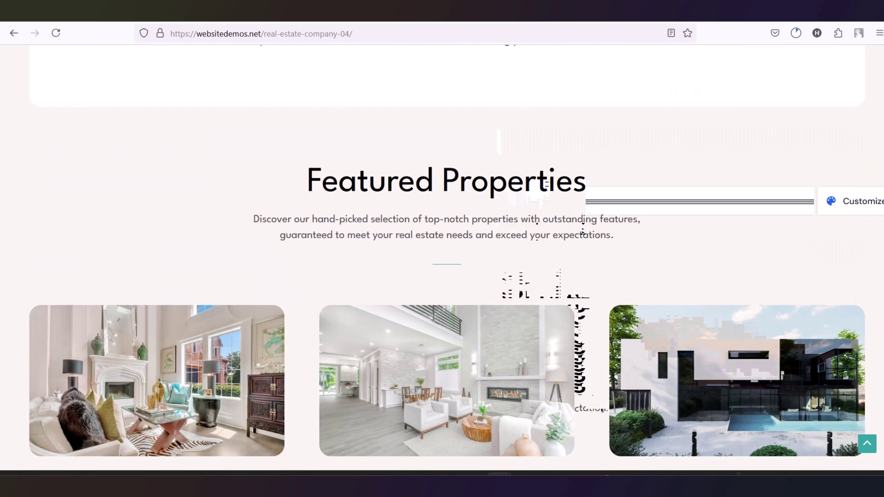
pyautogui.scroll(-2, 447, 258)
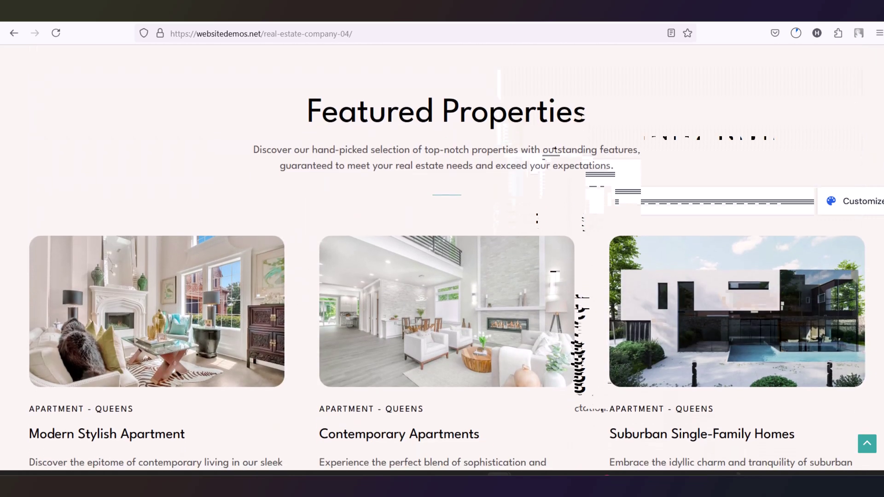
pyautogui.scroll(-4, 446, 258)
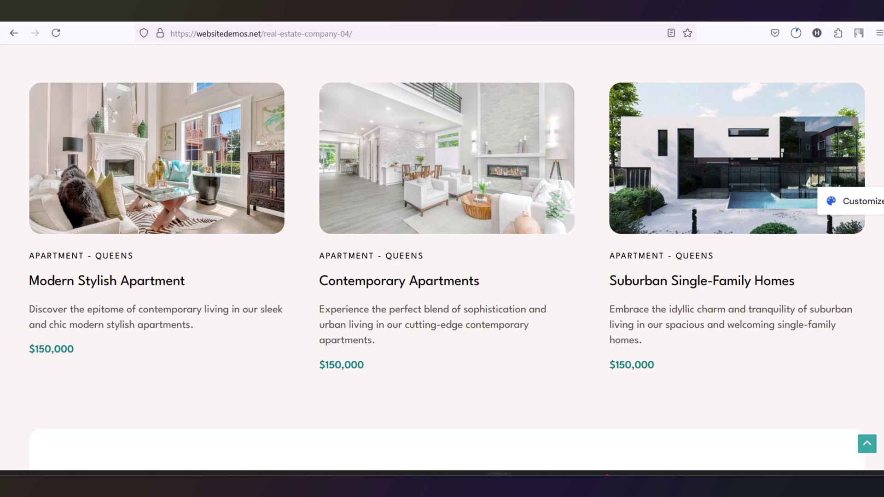
pyautogui.scroll(-3, 447, 258)
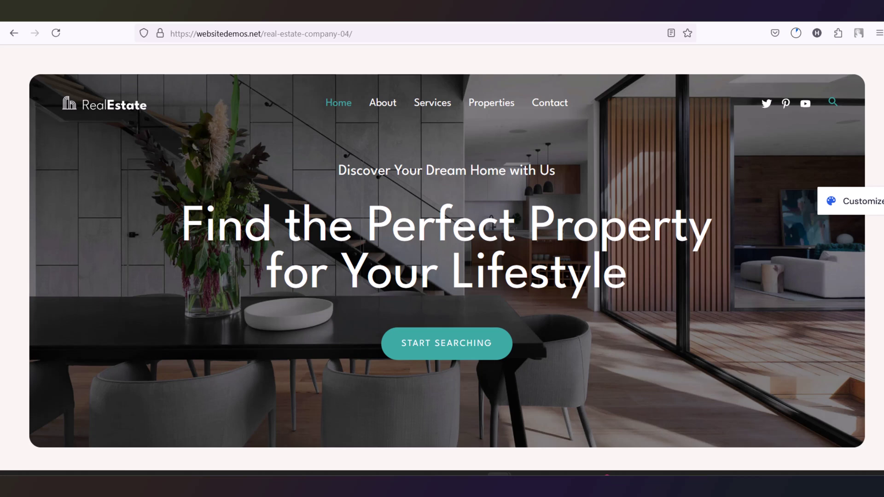
pyautogui.scroll(-5, 447, 258)
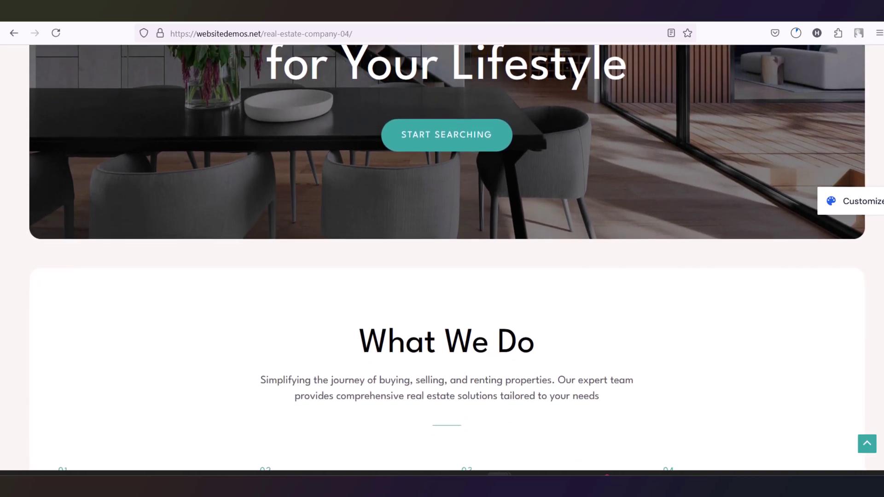
pyautogui.scroll(-5, 446, 258)
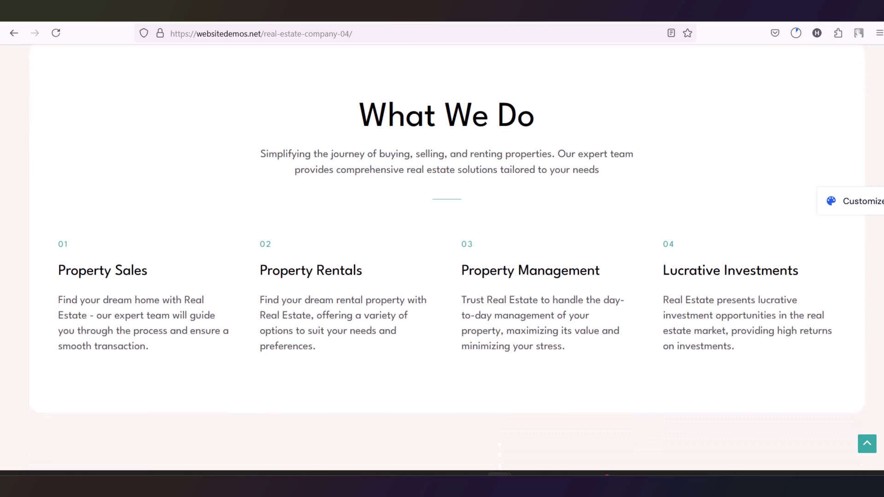
pyautogui.scroll(-5, 446, 257)
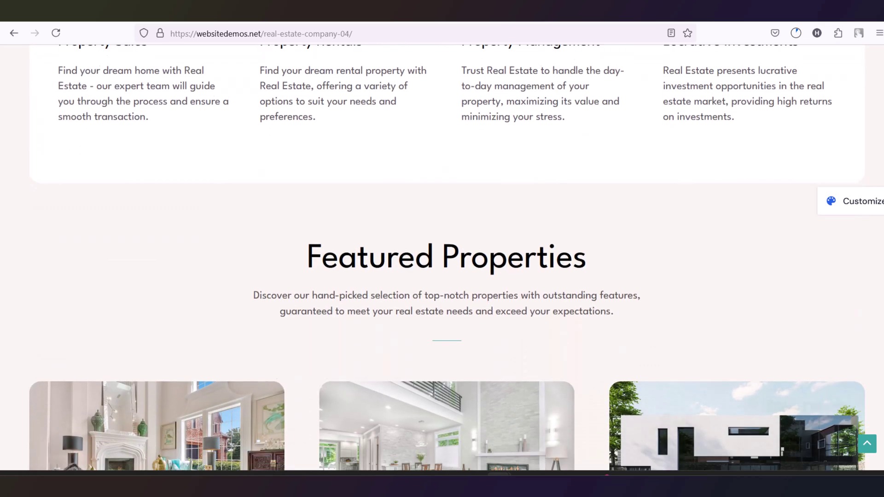
pyautogui.scroll(-9, 446, 258)
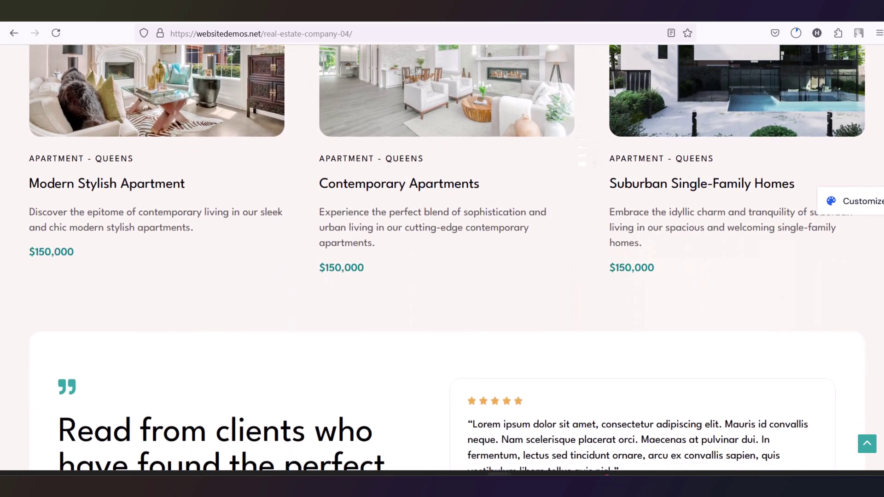
pyautogui.scroll(-7, 447, 257)
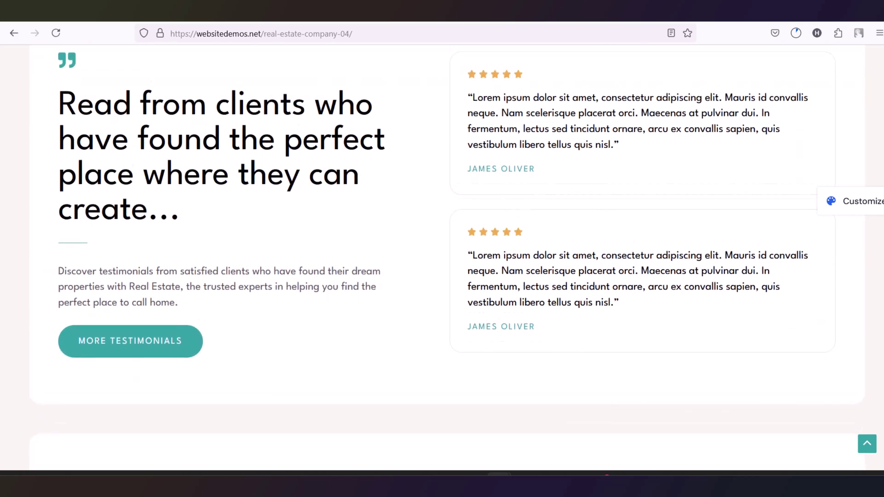
pyautogui.scroll(-8, 446, 258)
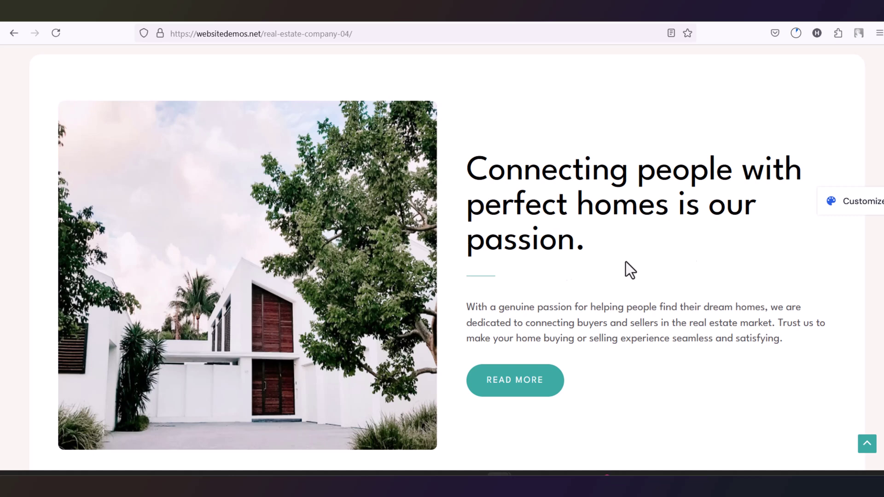
pyautogui.scroll(-9, 629, 269)
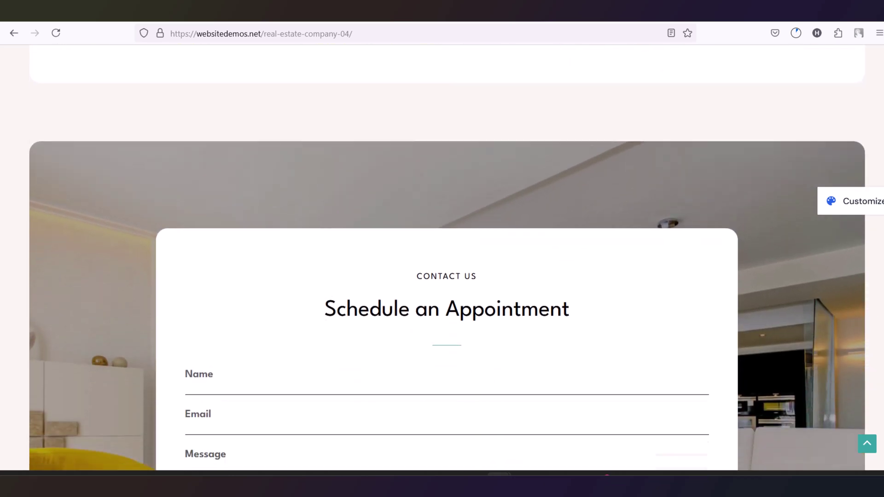
pyautogui.scroll(-11, 495, 304)
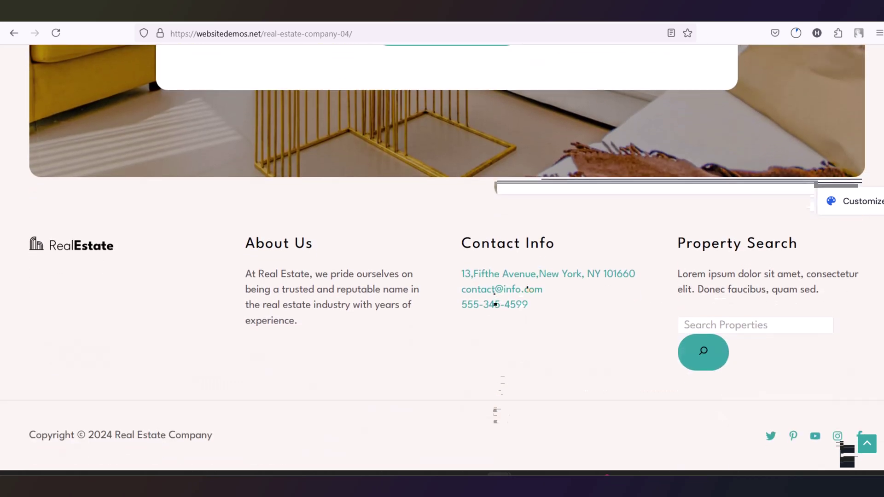
pyautogui.click(867, 443)
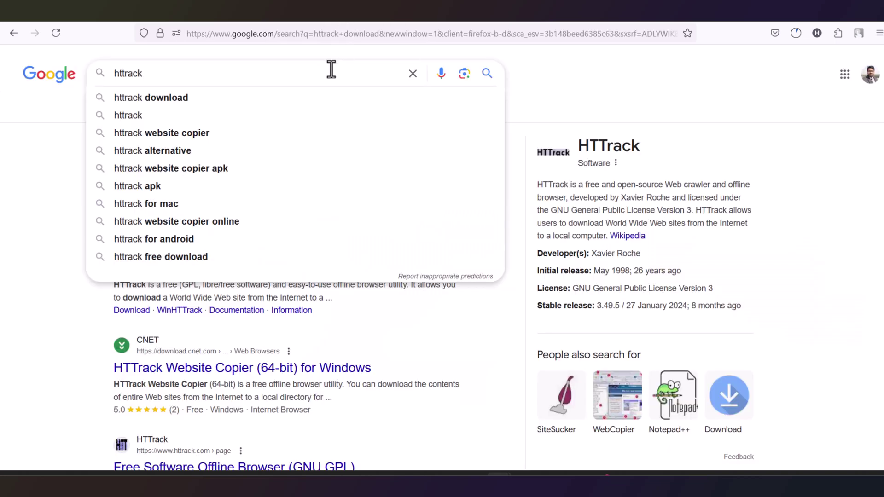
# Download the 64-bit installer httrack_x64-3.49.2.exe from the official HTTrack site and run it
pyautogui.click(21, 148)
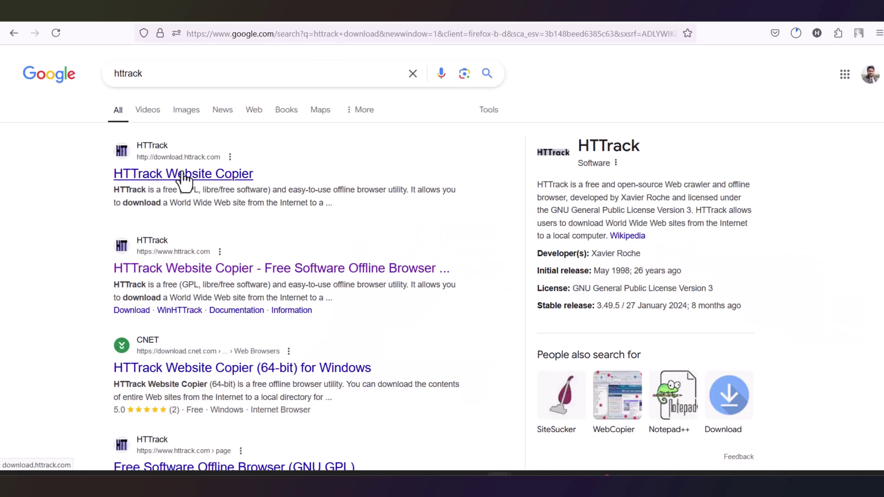
pyautogui.click(212, 177)
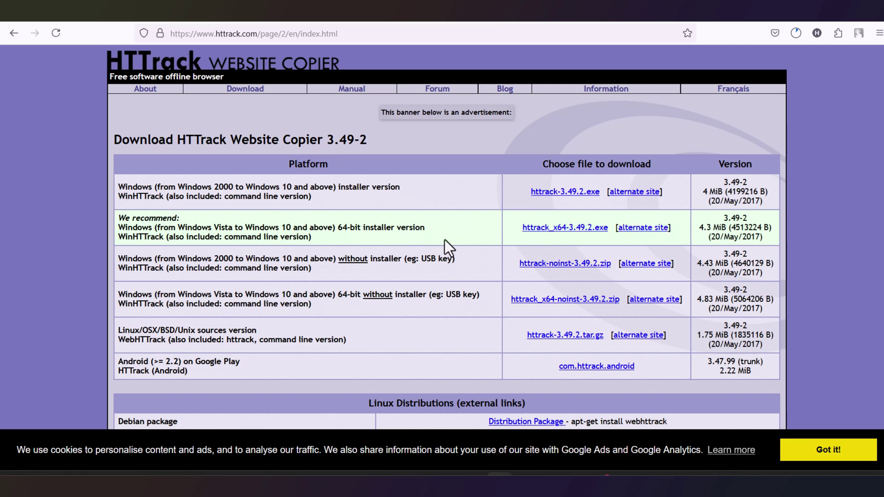
pyautogui.click(562, 233)
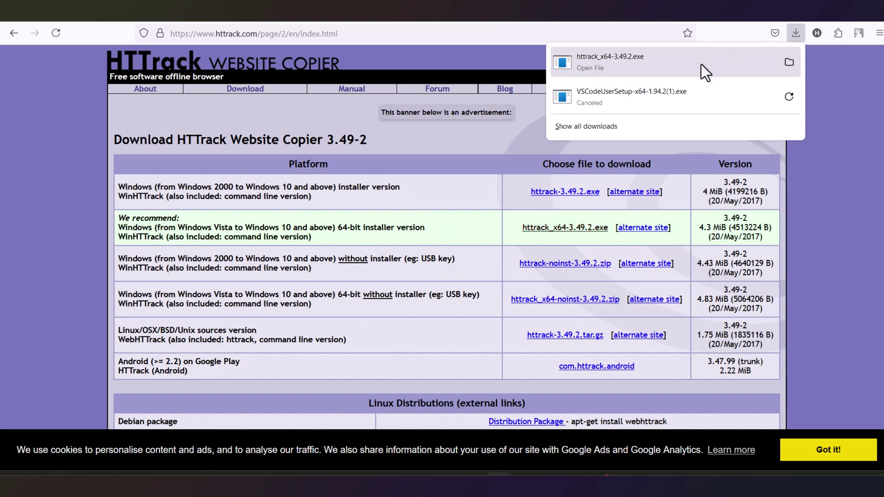
pyautogui.click(700, 65)
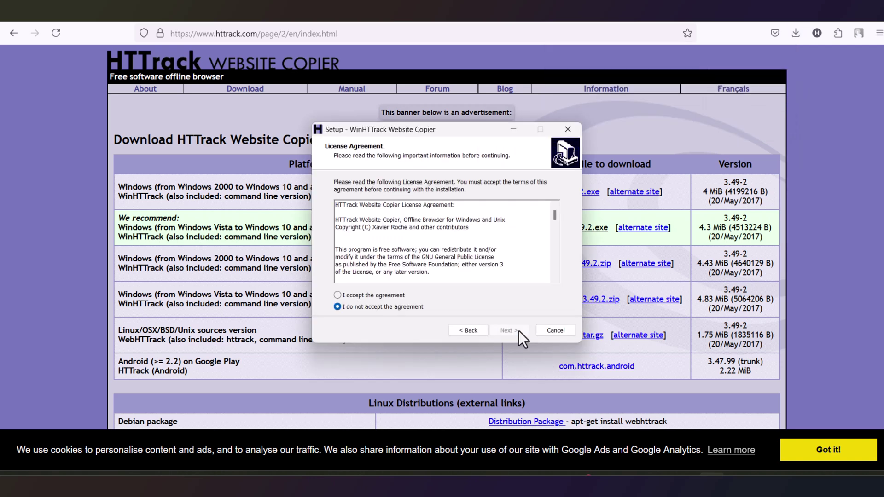
# Accept the license and install WinHTTrack with the default settings
pyautogui.click(360, 296)
pyautogui.click(510, 332)
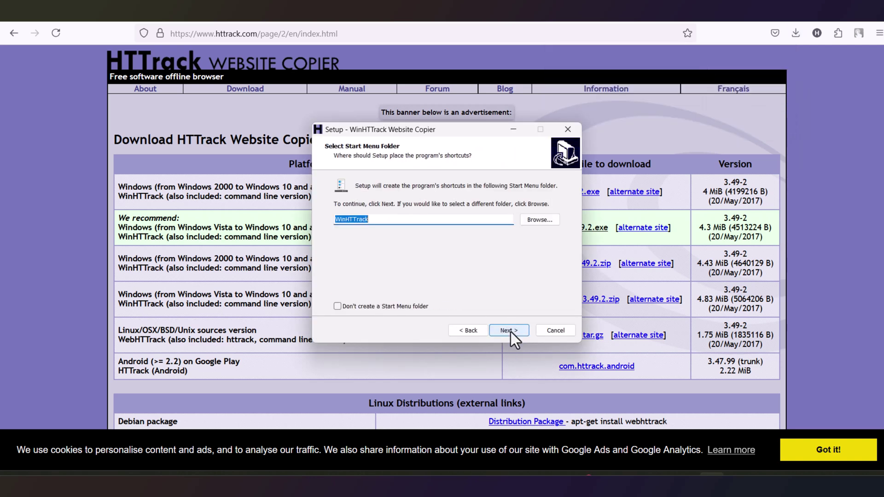
pyautogui.click(510, 333)
pyautogui.click(510, 332)
pyautogui.click(510, 332)
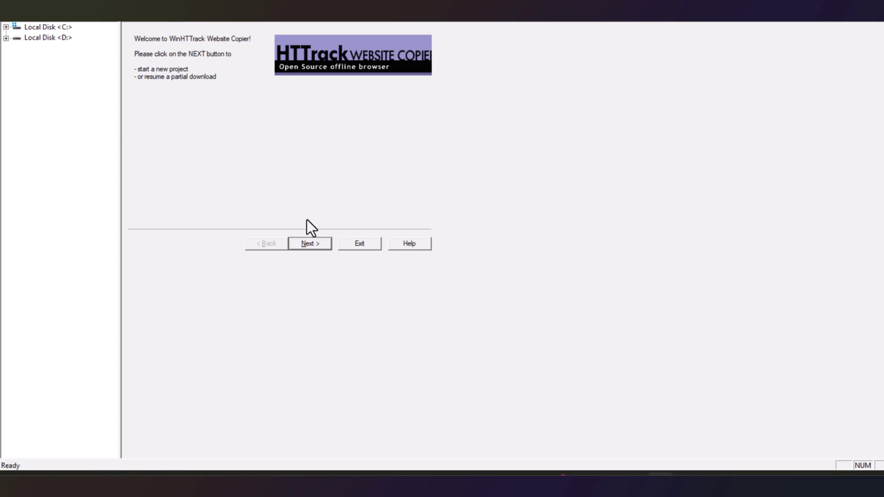
# Start a new project named 'Real estate website'
pyautogui.click(308, 247)
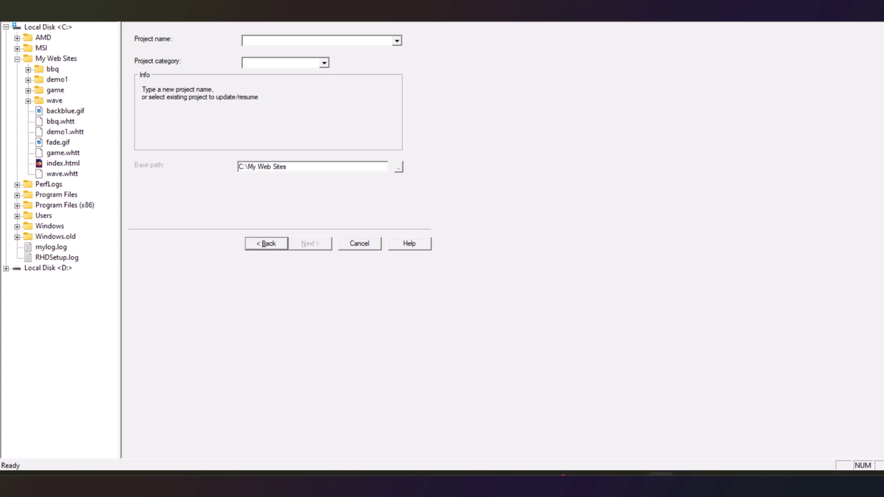
pyautogui.click(279, 42)
pyautogui.write('Real estate website')
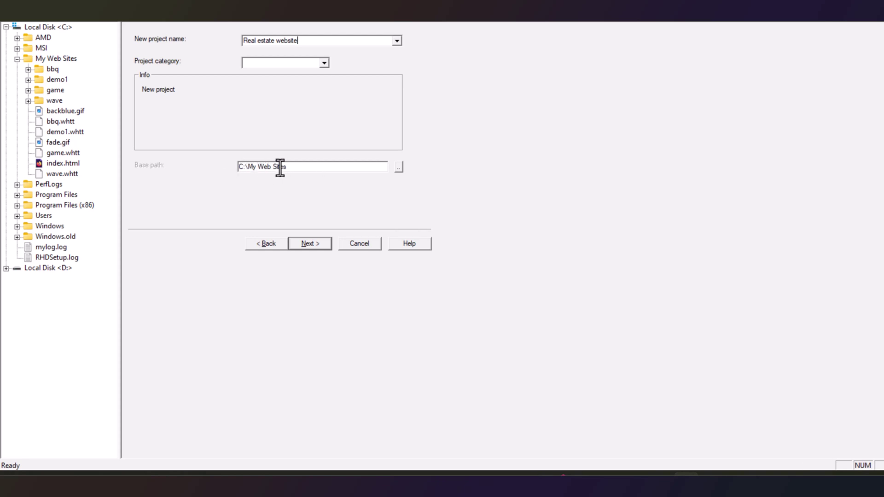
# Paste the real-estate-company-04 demo site address into the project and start mirroring it
pyautogui.click(314, 242)
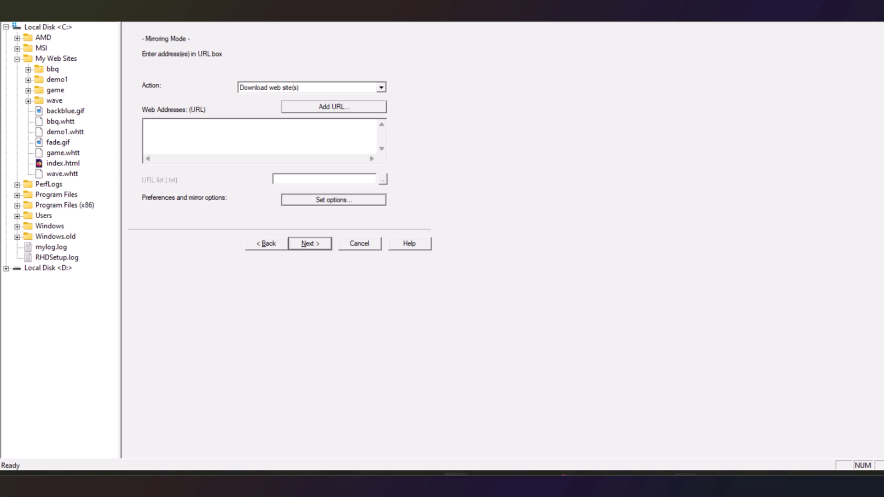
pyautogui.moveTo(455, 474)
pyautogui.click(463, 446)
pyautogui.click(414, 34)
pyautogui.hotkey('ctrl', 'a')
pyautogui.hotkey('alt', 'Tab')
pyautogui.click(176, 130)
pyautogui.hotkey('ctrl', 'v')
pyautogui.click(312, 244)
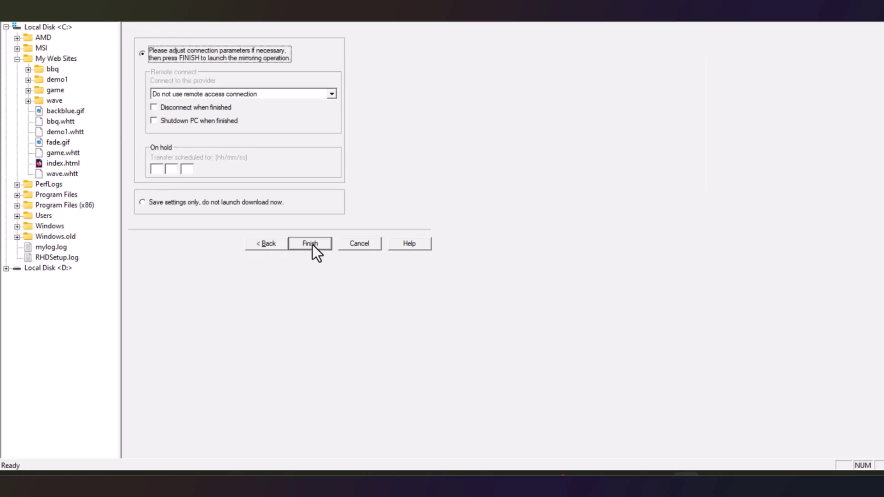
pyautogui.click(314, 243)
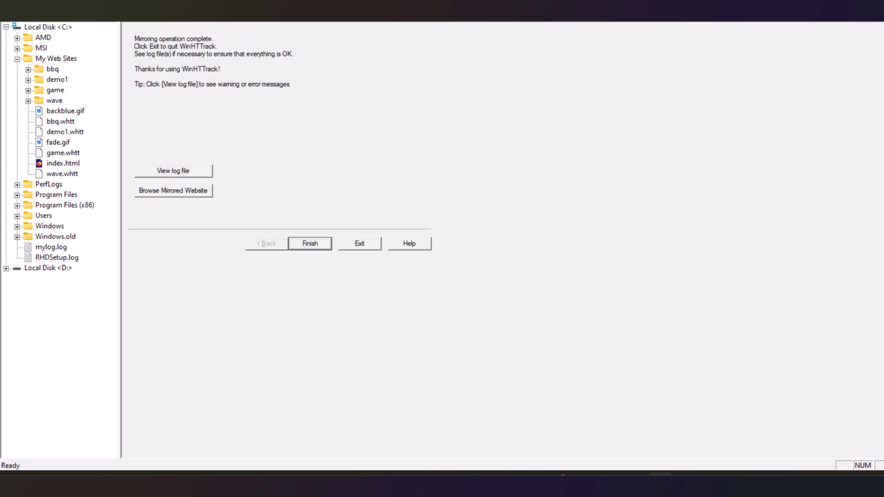
# Preview the mirror in Firefox, then browse Explorer to C:\My Web Sites\Real estate website
pyautogui.click(175, 192)
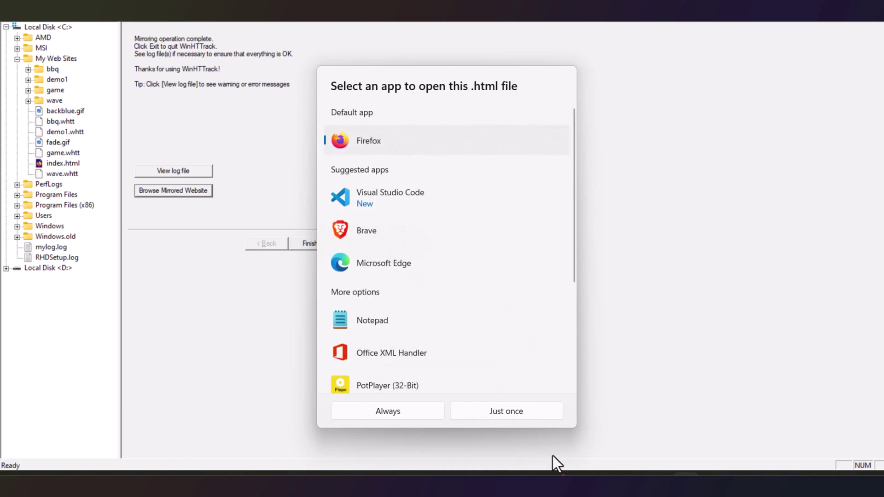
pyautogui.click(460, 411)
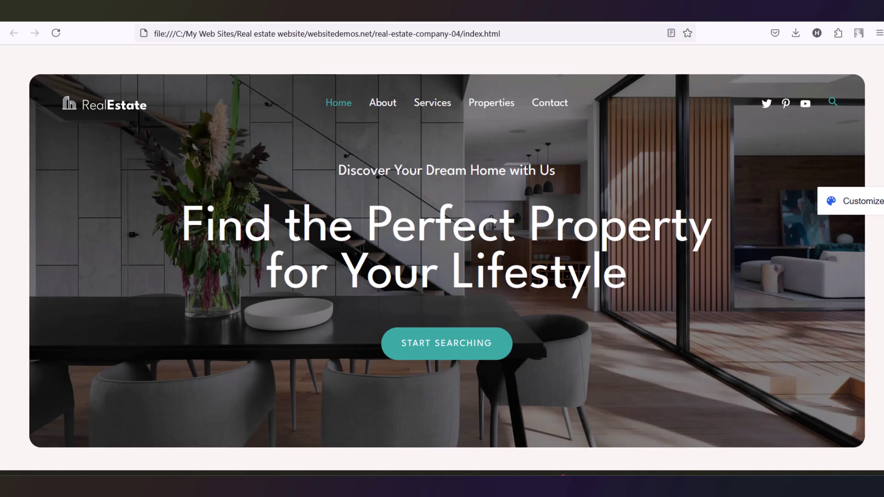
pyautogui.press('super+e')
pyautogui.doubleClick(393, 237)
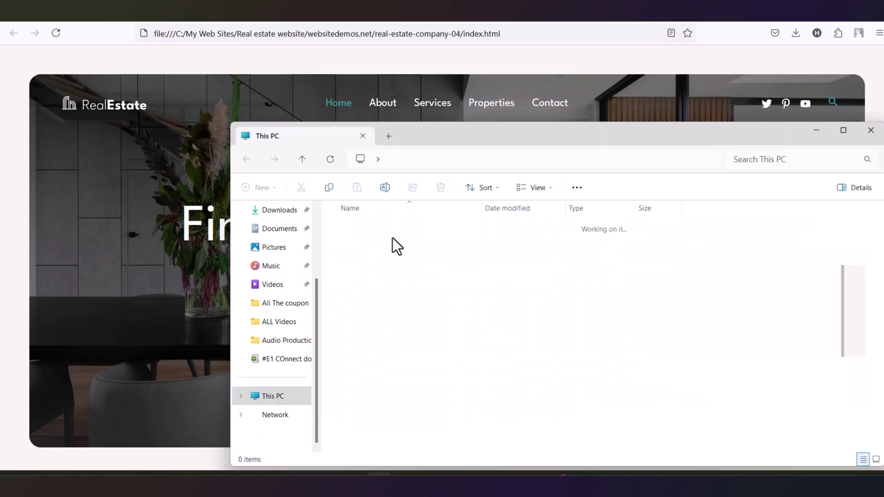
pyautogui.doubleClick(379, 266)
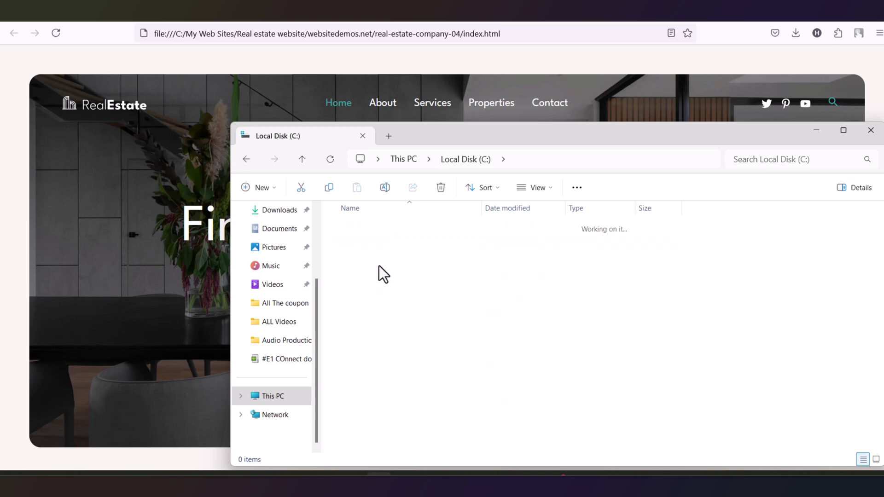
pyautogui.doubleClick(394, 279)
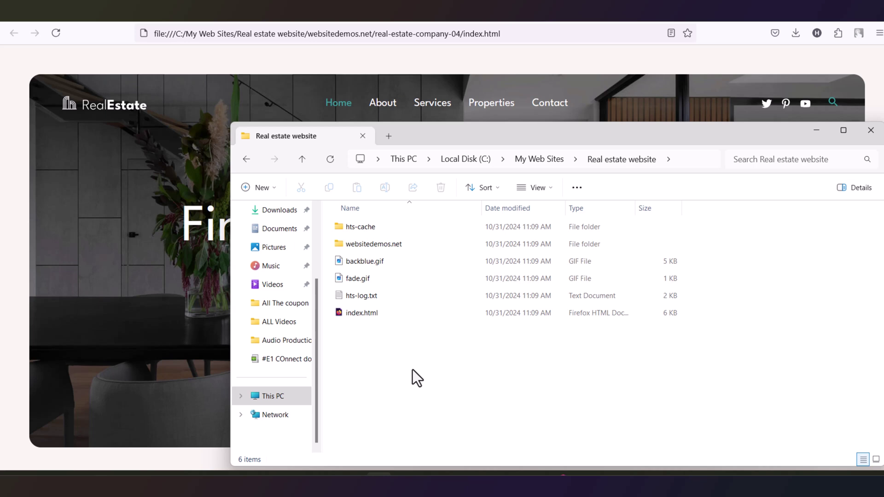
# Open the folder's index.html in Firefox, the default browser
pyautogui.moveTo(413, 369); pyautogui.dragTo(453, 230)
pyautogui.click(425, 361)
pyautogui.moveTo(409, 379); pyautogui.dragTo(459, 220)
pyautogui.click(441, 386)
pyautogui.click(374, 314)
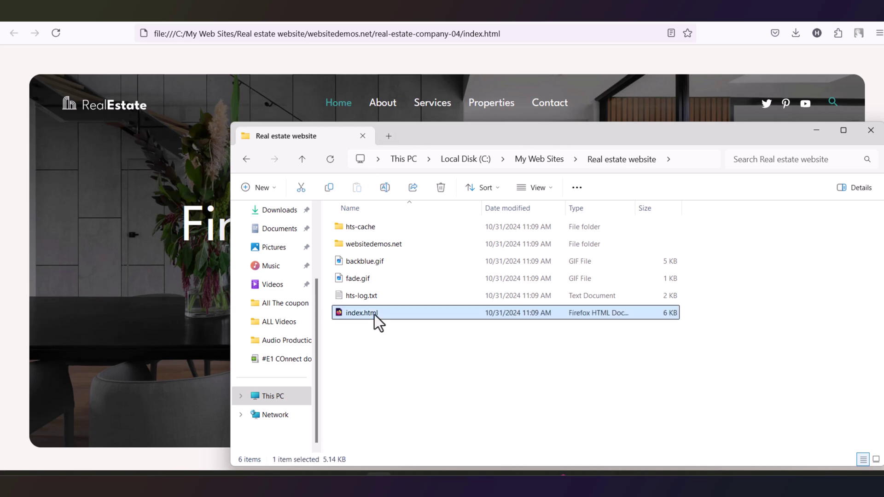
pyautogui.rightClick(375, 314)
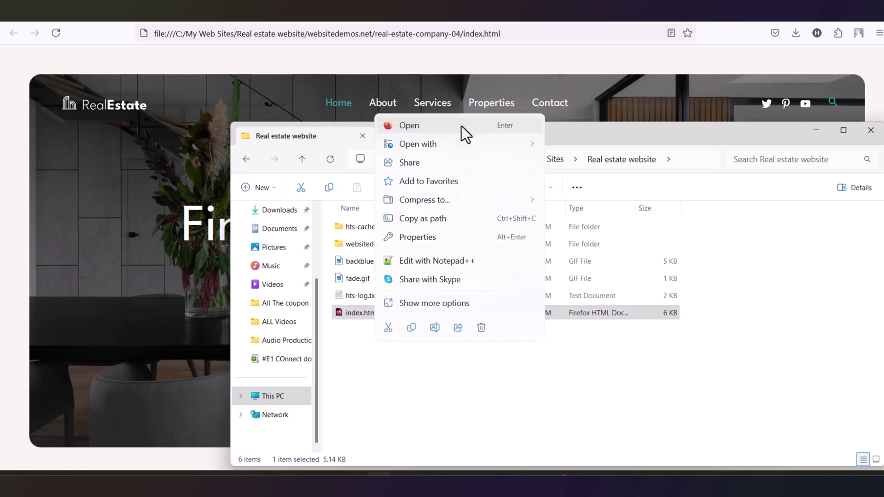
pyautogui.click(461, 126)
pyautogui.scroll(-10, 446, 249)
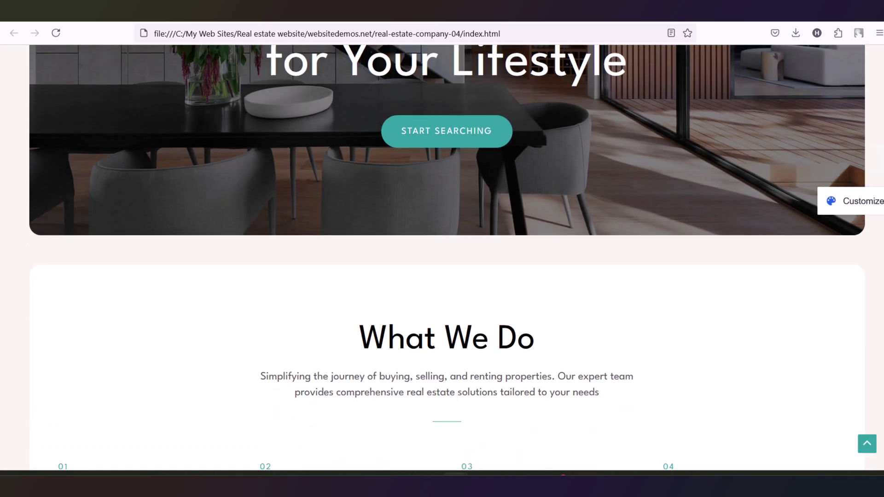
pyautogui.scroll(-8, 446, 248)
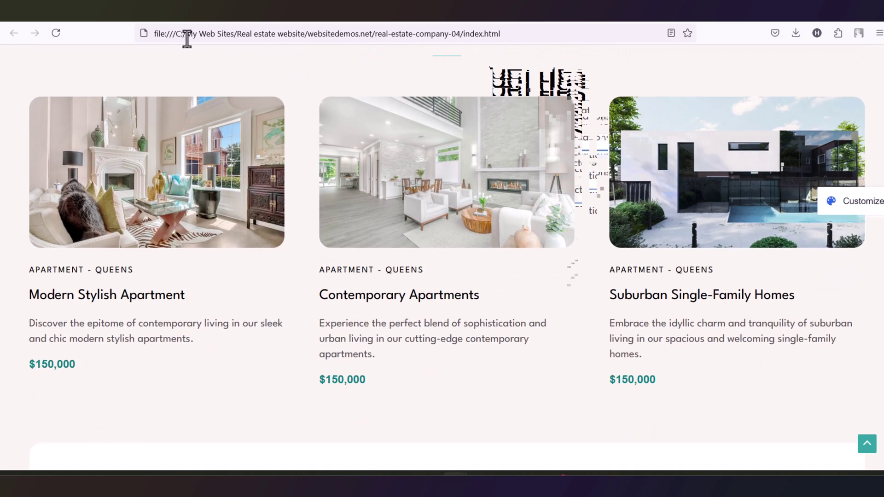
pyautogui.moveTo(187, 39); pyautogui.dragTo(518, 38)
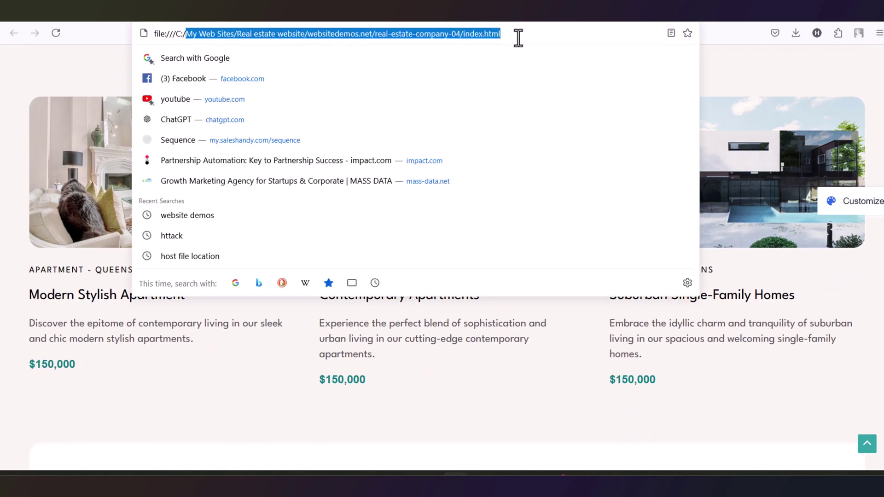
pyautogui.click(518, 37)
pyautogui.scroll(-1, 446, 248)
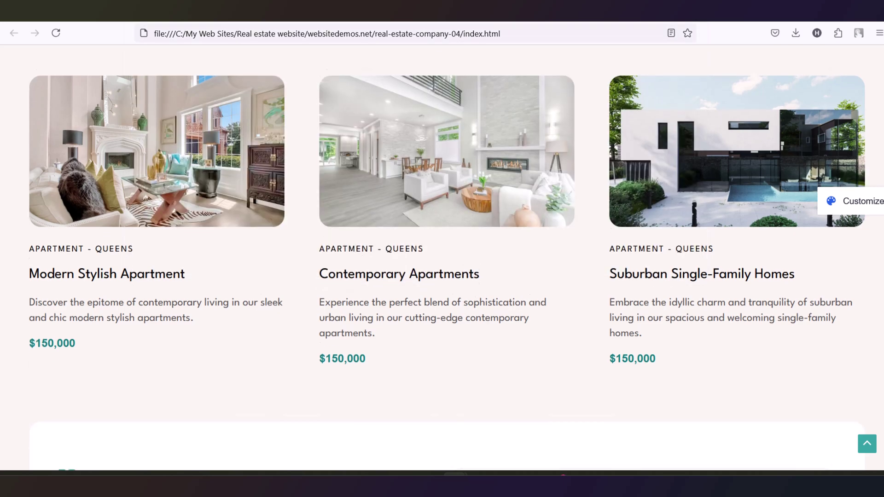
pyautogui.scroll(-10, 446, 258)
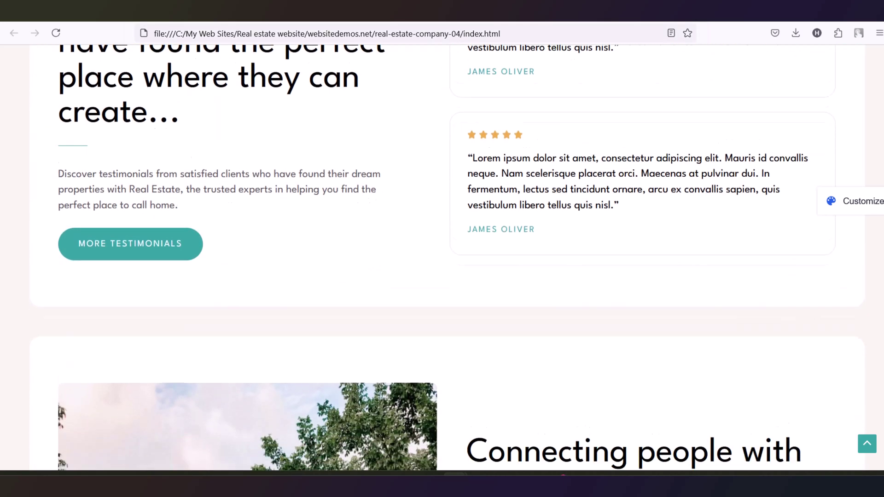
pyautogui.scroll(-6, 447, 258)
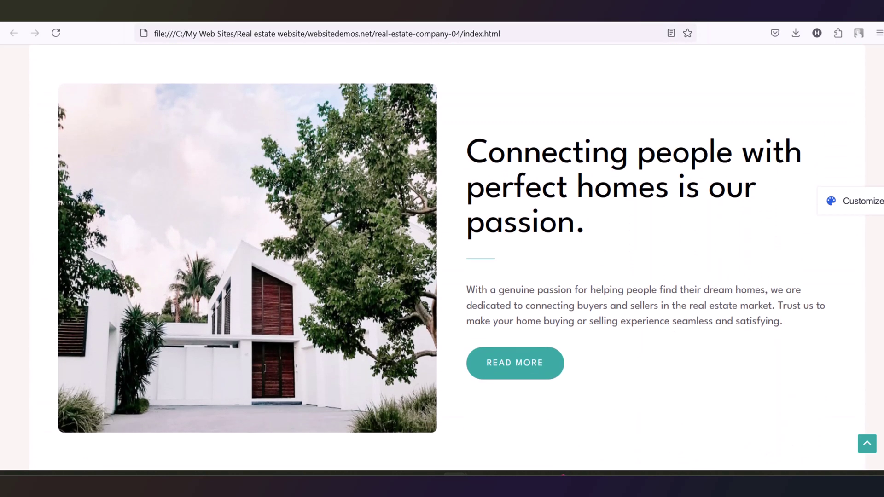
pyautogui.scroll(-8, 447, 258)
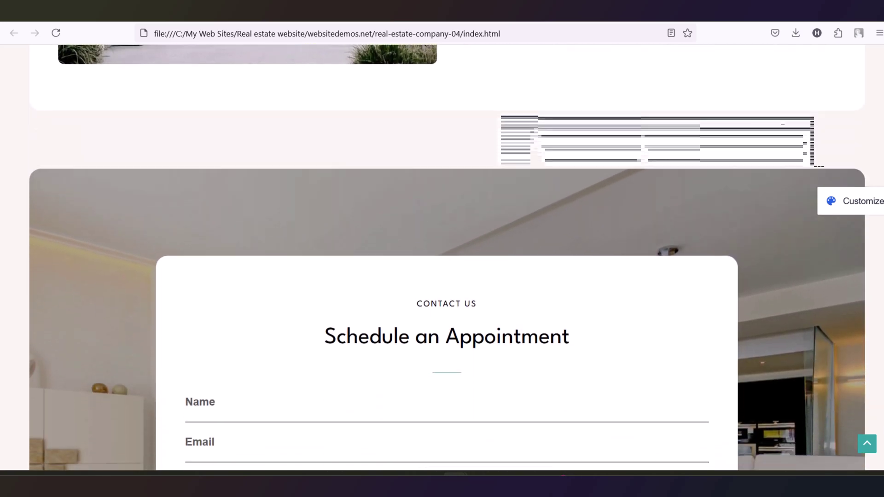
pyautogui.scroll(-10, 446, 258)
pyautogui.press('Home')
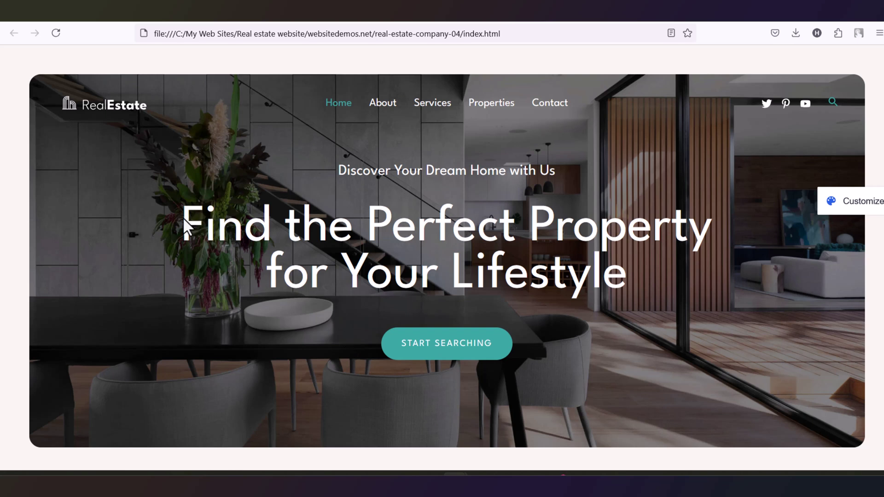
# Copy the hero headline 'Find the Perfect Property for Your Lifestyle' from the page
pyautogui.moveTo(188, 224); pyautogui.dragTo(639, 271)
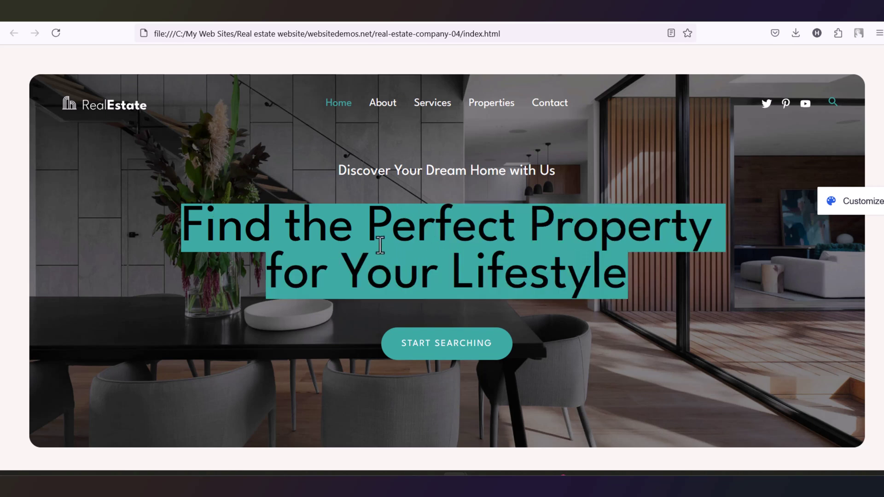
pyautogui.rightClick(420, 228)
pyautogui.click(440, 244)
# Back in the Real estate website folder, bring up the options for index.html
pyautogui.click(453, 474)
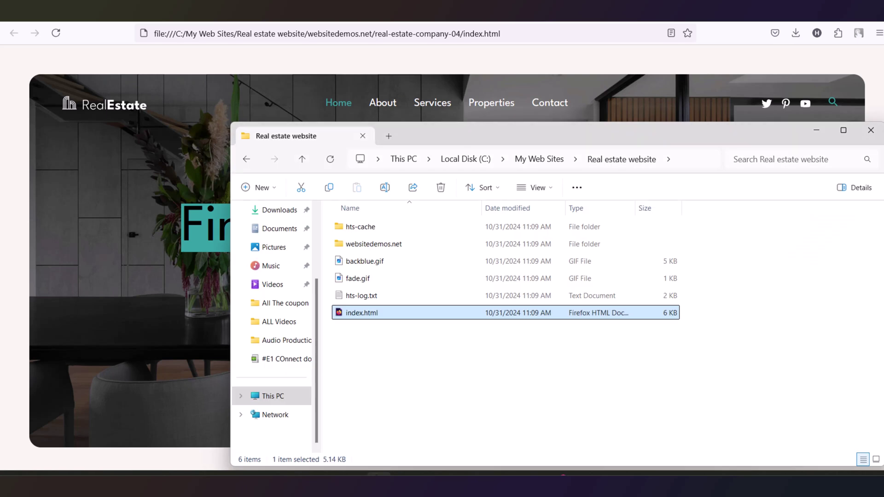
pyautogui.click(389, 364)
pyautogui.click(387, 317)
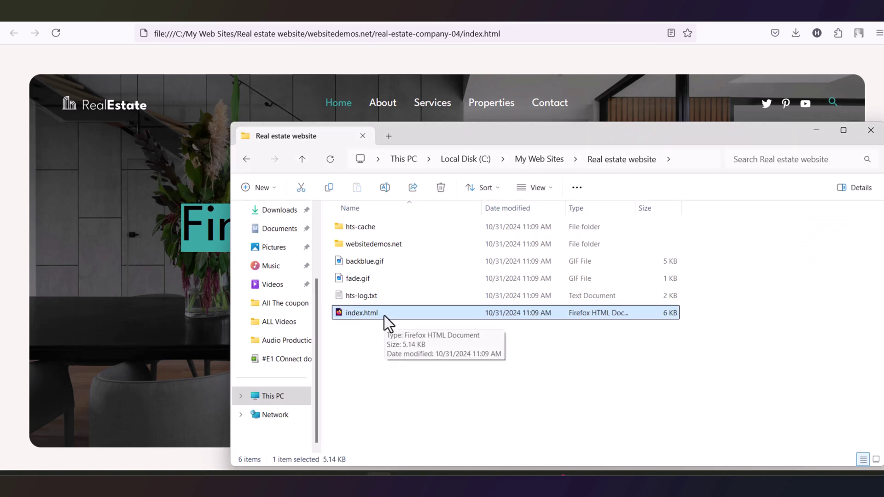
pyautogui.rightClick(384, 316)
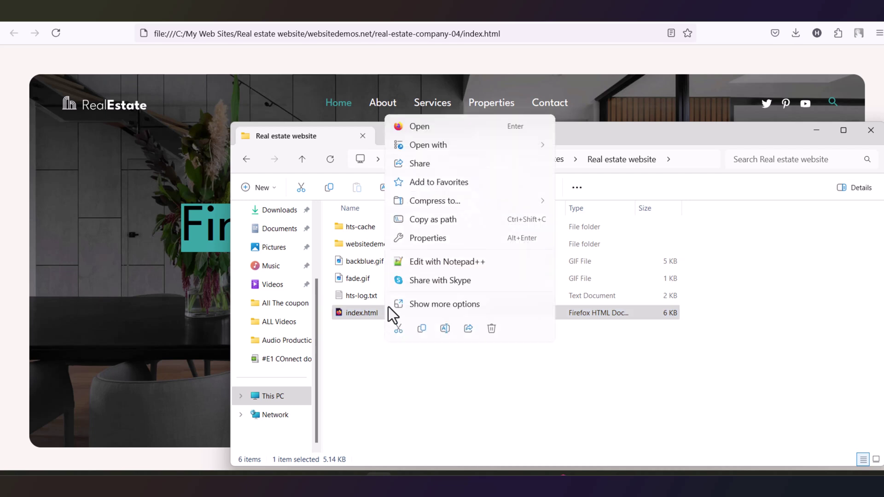
# Open index.html in Notepad++ and find the copied headline in the source
pyautogui.click(462, 264)
pyautogui.click(524, 286)
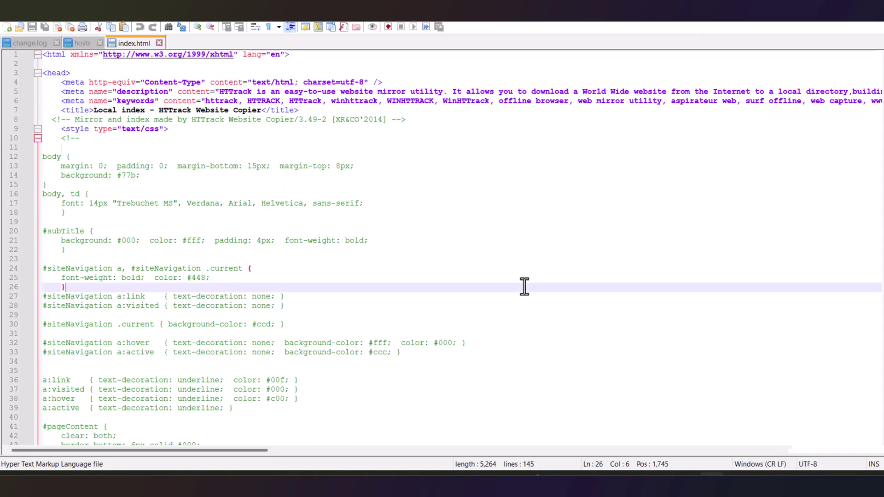
pyautogui.hotkey('ctrl', 'f')
pyautogui.hotkey('ctrl', 'v')
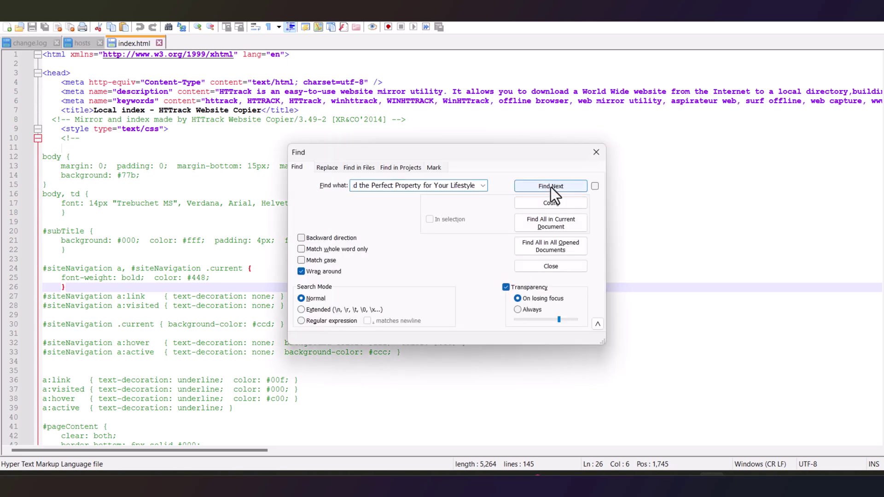
pyautogui.click(551, 187)
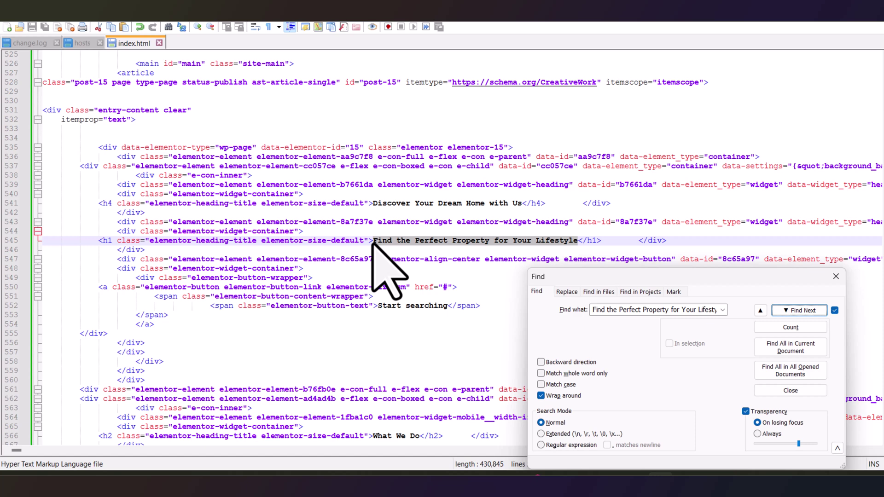
# Replace the h1 text with 'Welcome to Real Estate' and save the file
pyautogui.moveTo(373, 240); pyautogui.dragTo(577, 240)
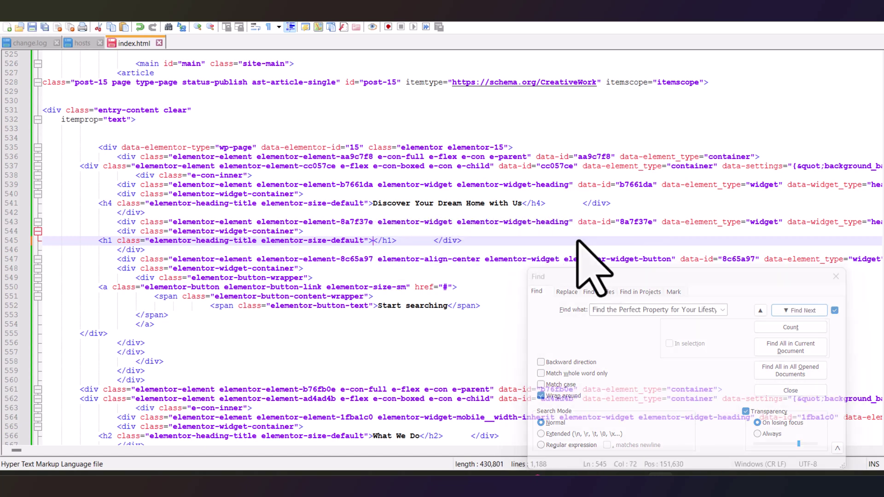
pyautogui.hotkey('ctrl', 'v')
pyautogui.click(594, 204)
pyautogui.click(477, 250)
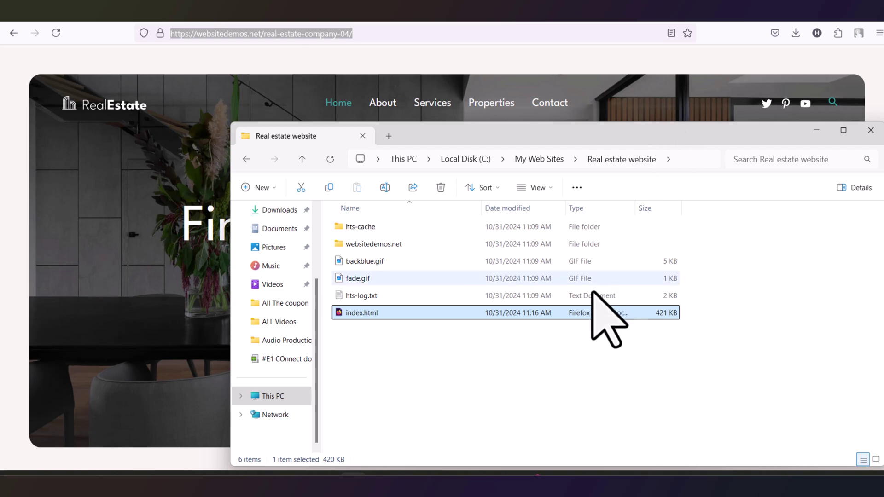
# Open the edited index.html in Firefox and confirm the 'Welcome to Real Estate' headline
pyautogui.click(445, 339)
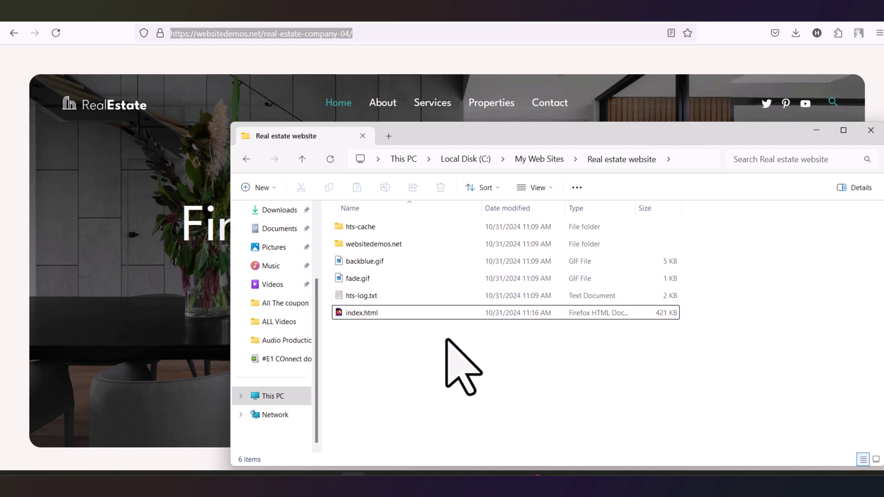
pyautogui.rightClick(363, 314)
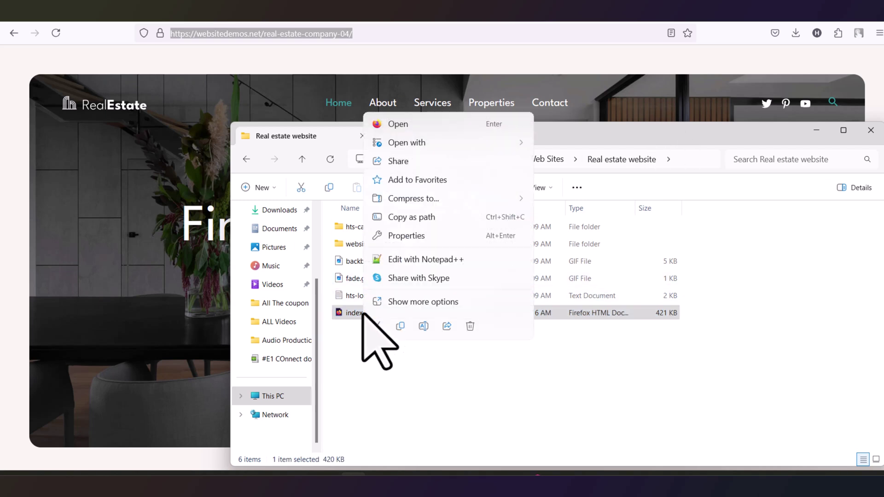
pyautogui.click(453, 131)
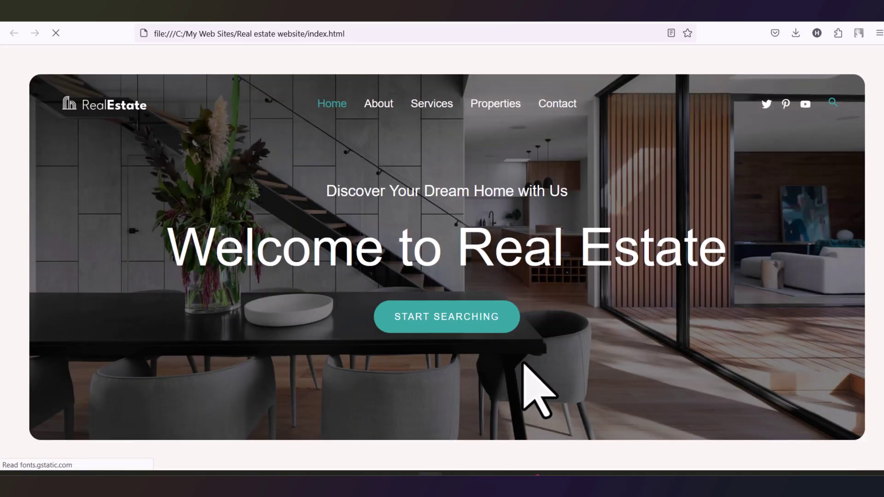
pyautogui.moveTo(197, 241); pyautogui.dragTo(444, 243)
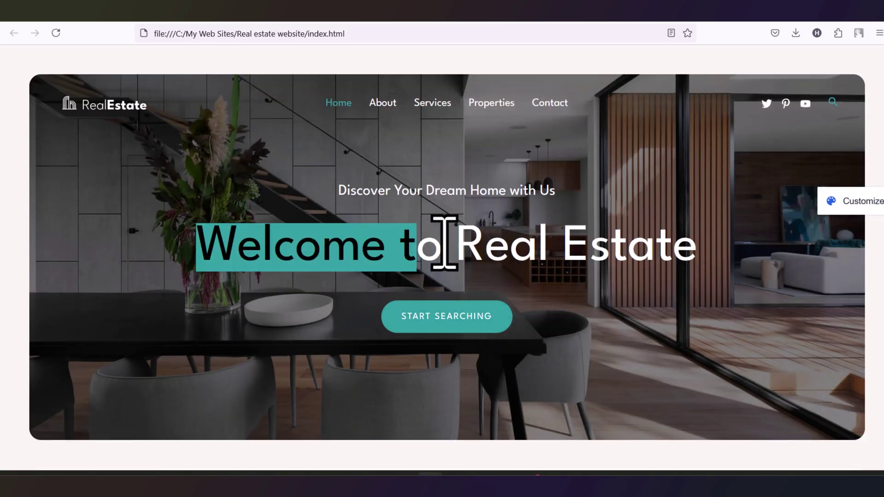
pyautogui.scroll(-5, 78, 346)
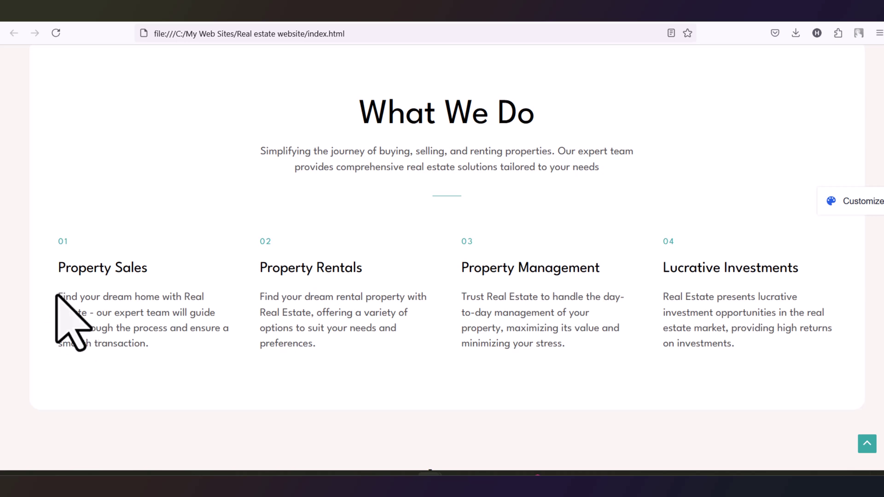
# Locate the copied Property Sales paragraph in index.html's source and make it start with 'Hello'
pyautogui.moveTo(59, 296); pyautogui.dragTo(147, 351)
pyautogui.rightClick(105, 323)
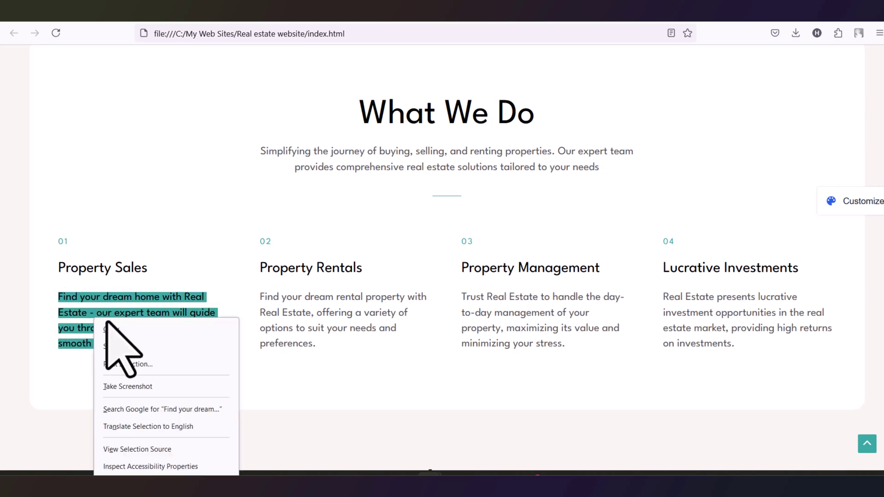
pyautogui.click(106, 324)
pyautogui.click(656, 473)
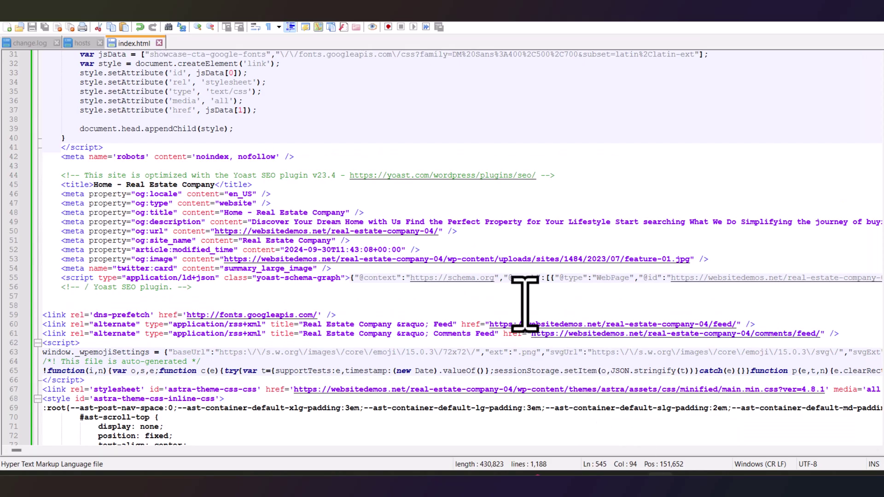
pyautogui.hotkey('ctrl', 'f')
pyautogui.hotkey('ctrl', 'v')
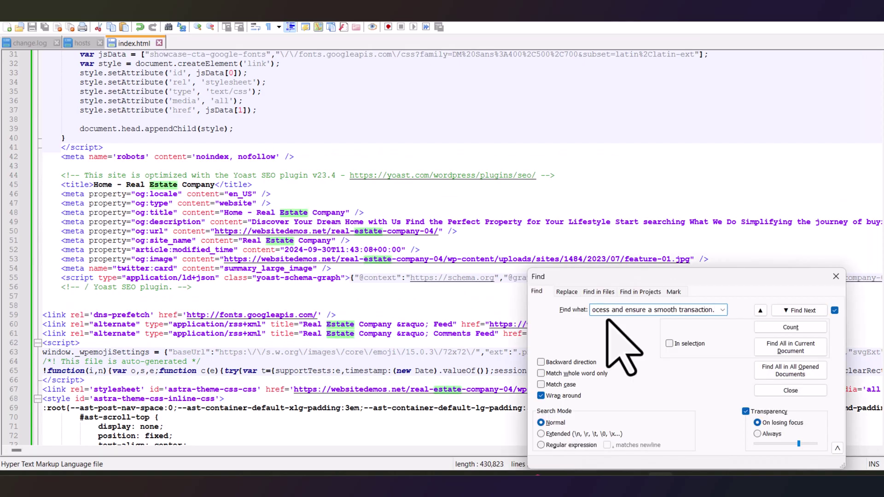
pyautogui.press('Return')
pyautogui.write('Hello')
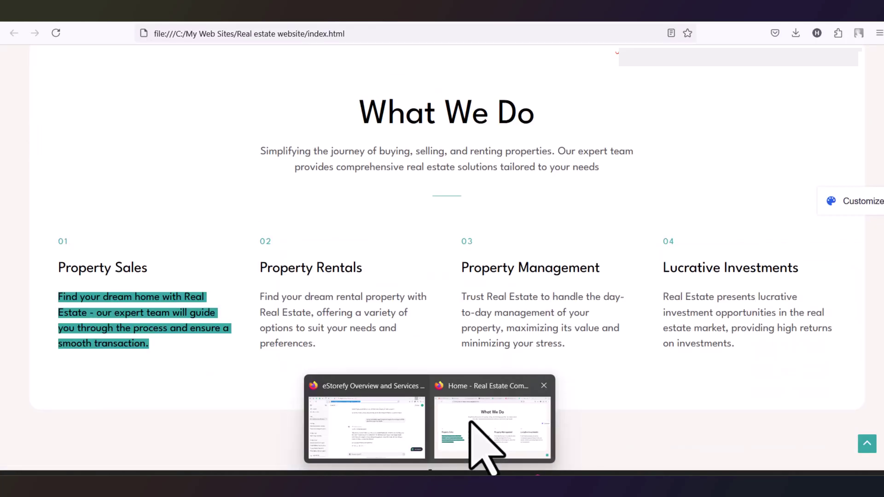
# Reload the page in Firefox and check the Property Sales text now begins with 'Hello'
pyautogui.click(471, 423)
pyautogui.click(56, 33)
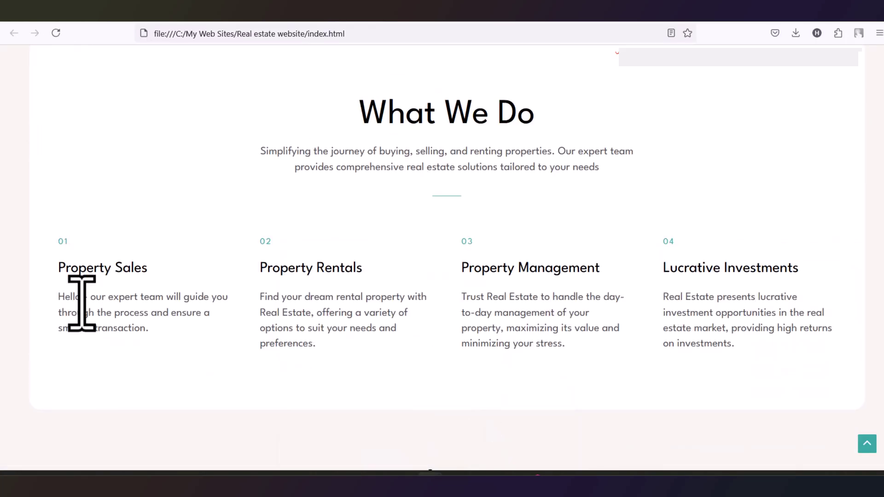
pyautogui.moveTo(82, 303); pyautogui.dragTo(48, 293)
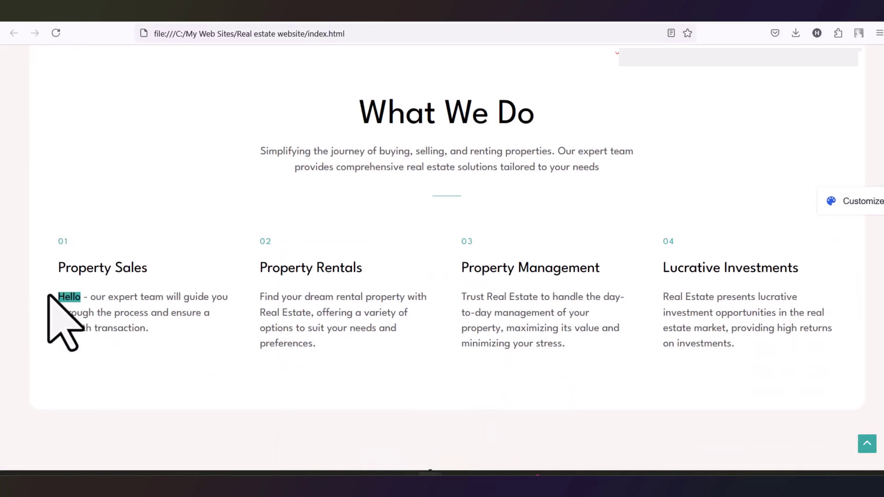
pyautogui.moveTo(90, 299); pyautogui.dragTo(226, 329)
pyautogui.click(502, 335)
pyautogui.scroll(-1, 502, 335)
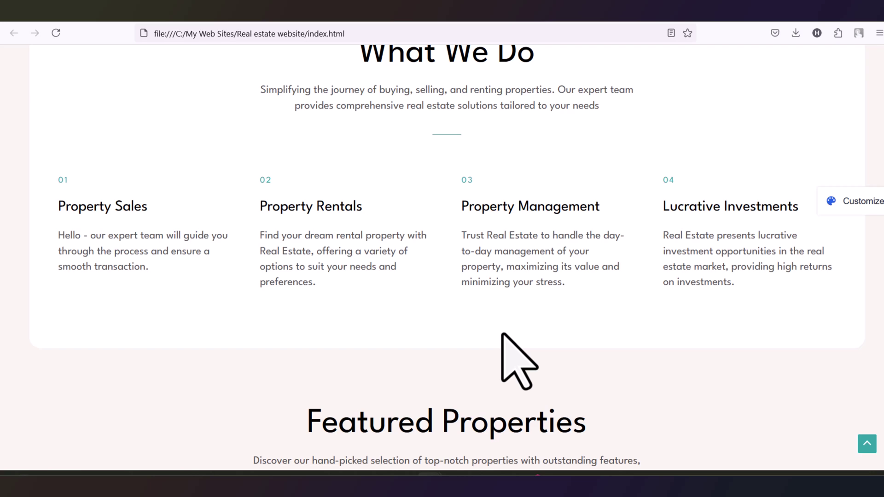
pyautogui.scroll(-6, 502, 334)
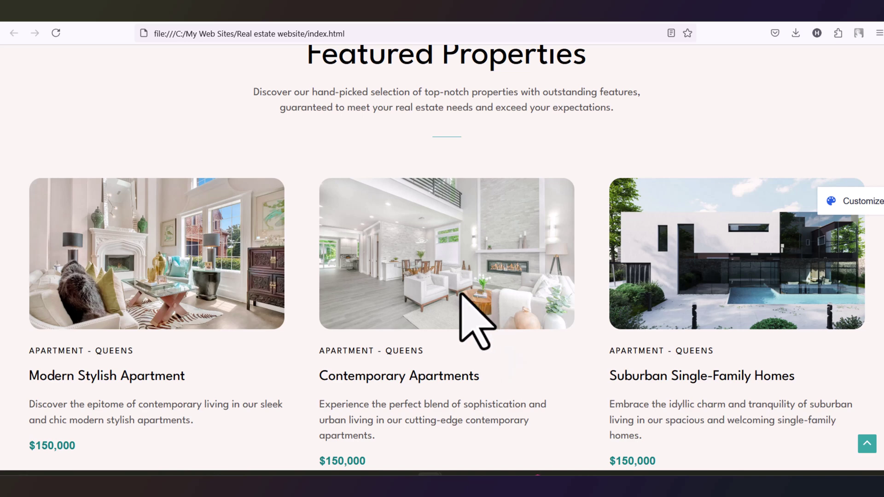
pyautogui.scroll(1, 460, 293)
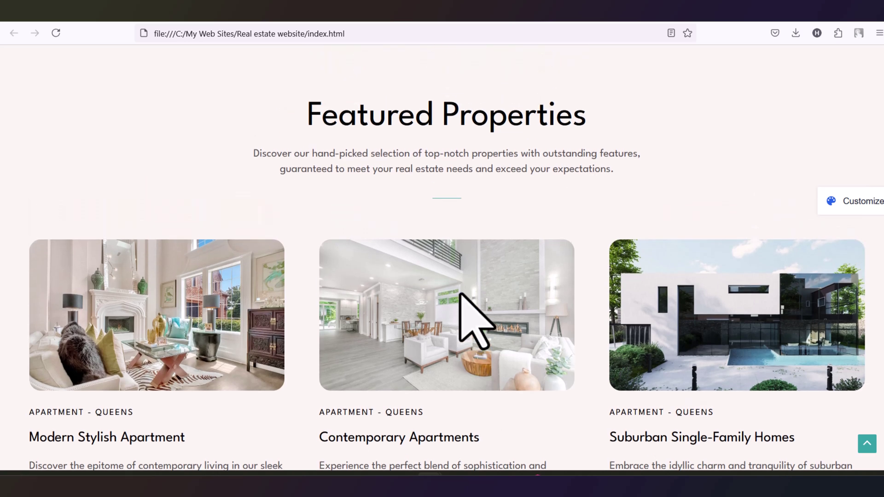
pyautogui.scroll(10, 461, 294)
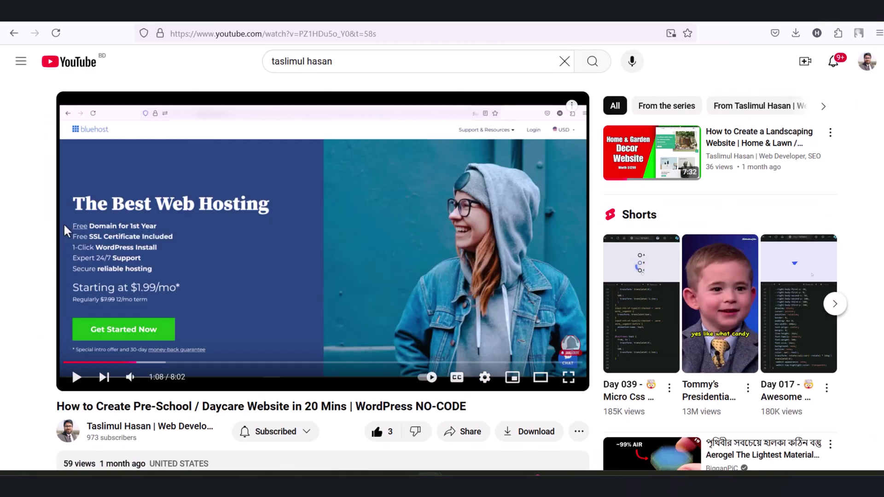
# Follow the Bluehost link in the YouTube video's description
pyautogui.scroll(-5, 451, 210)
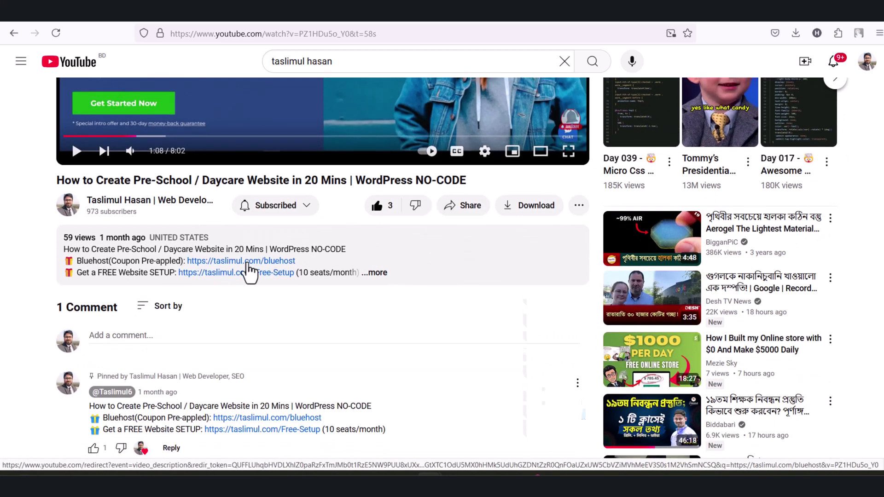
pyautogui.click(246, 262)
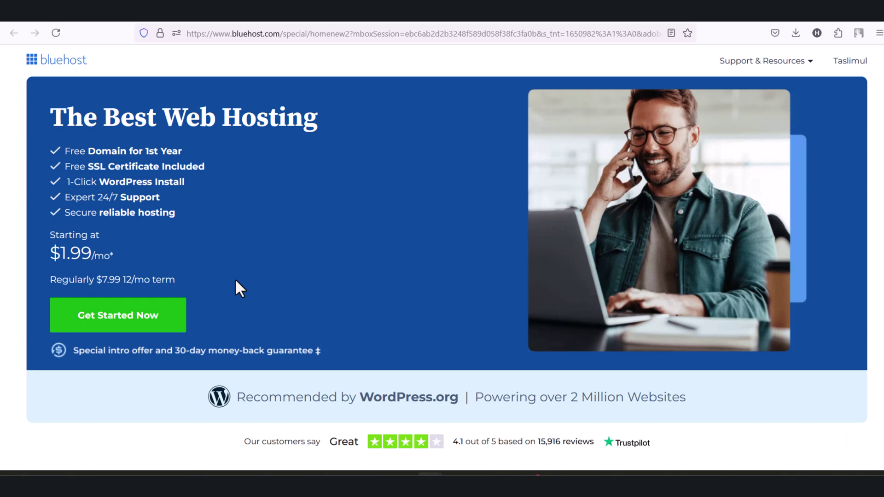
pyautogui.scroll(-2, 262, 307)
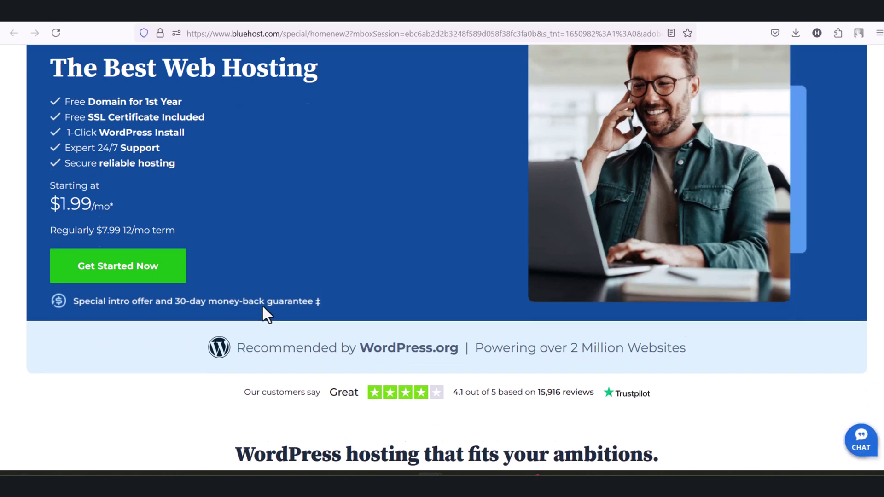
pyautogui.moveTo(360, 336); pyautogui.dragTo(469, 335)
pyautogui.scroll(2, 572, 411)
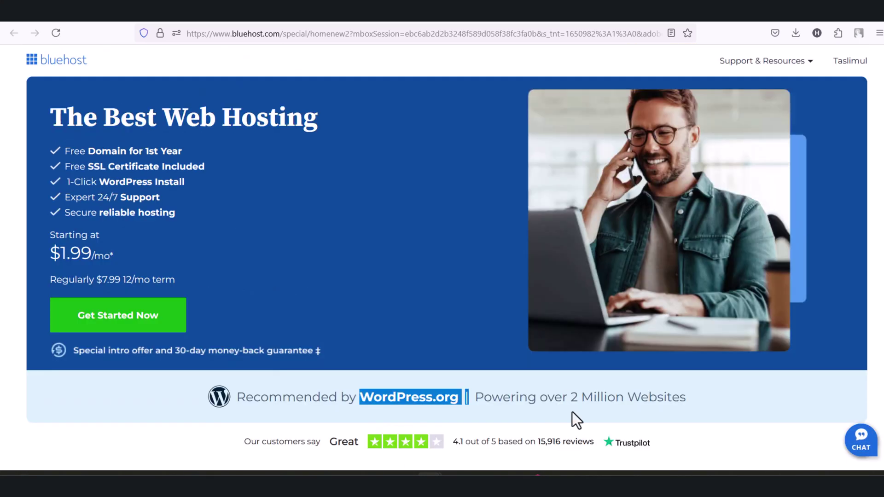
pyautogui.moveTo(574, 397); pyautogui.dragTo(727, 396)
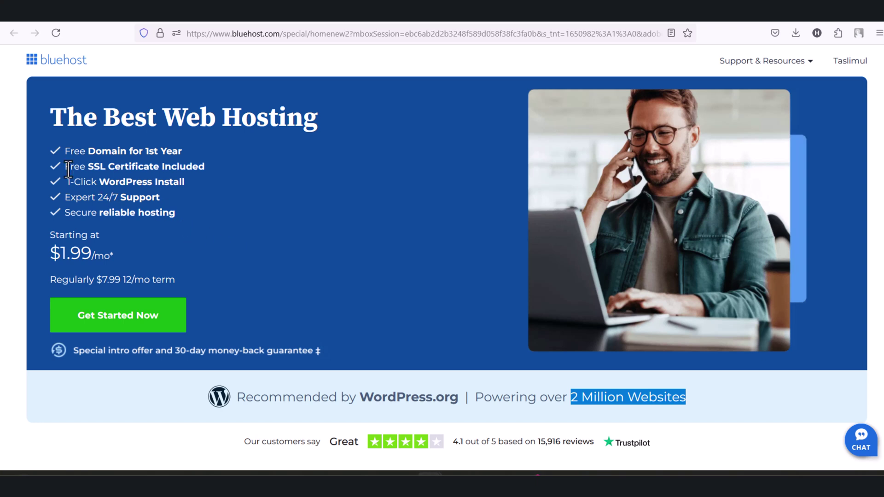
pyautogui.moveTo(65, 151); pyautogui.dragTo(187, 152)
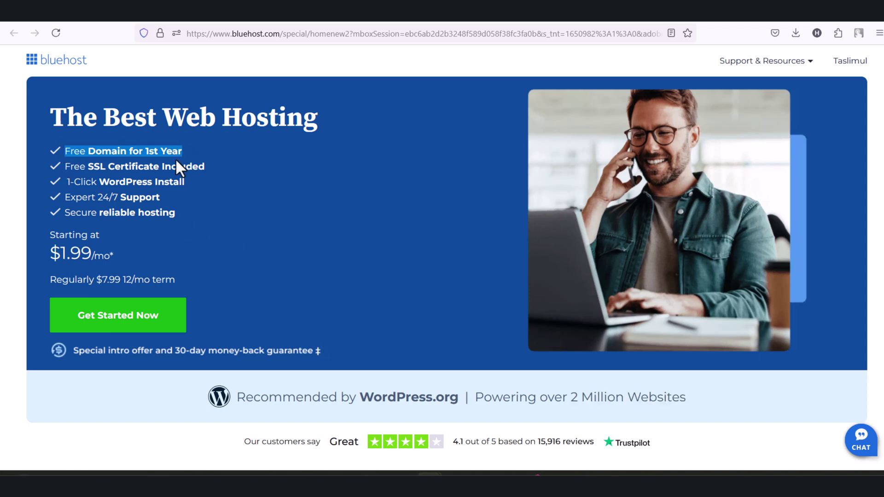
pyautogui.moveTo(64, 166); pyautogui.dragTo(220, 161)
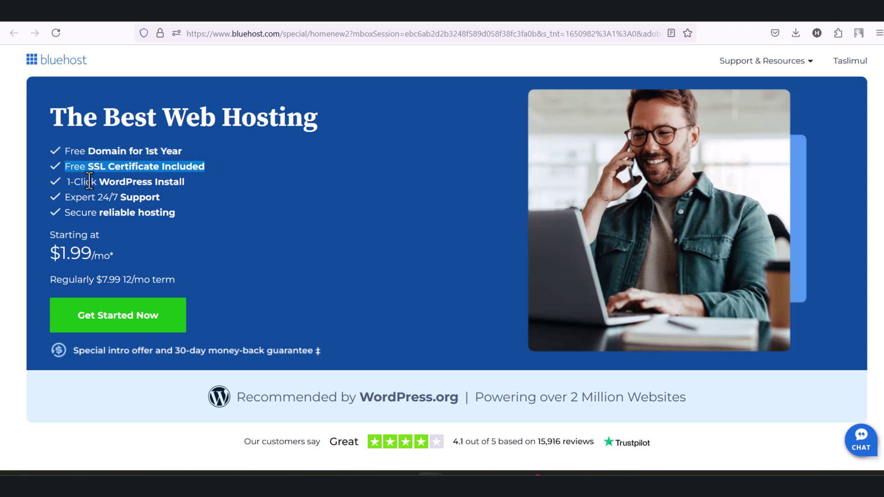
pyautogui.moveTo(66, 181); pyautogui.dragTo(173, 178)
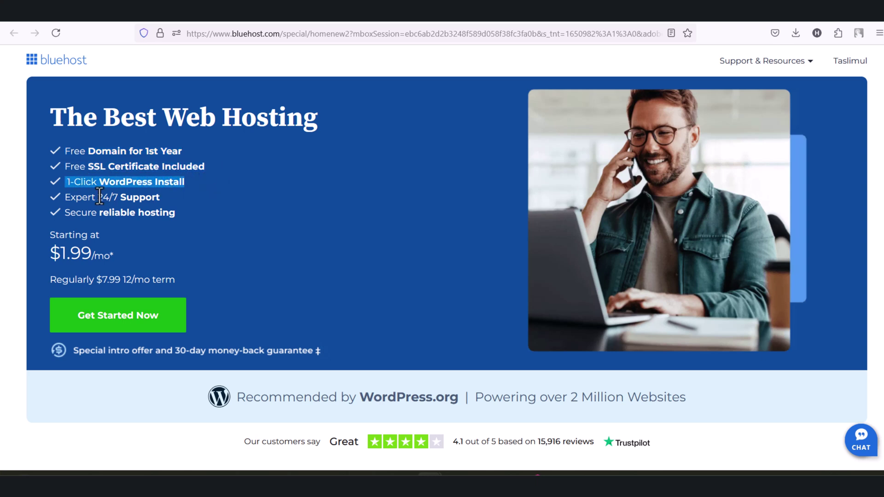
pyautogui.moveTo(99, 196); pyautogui.dragTo(162, 194)
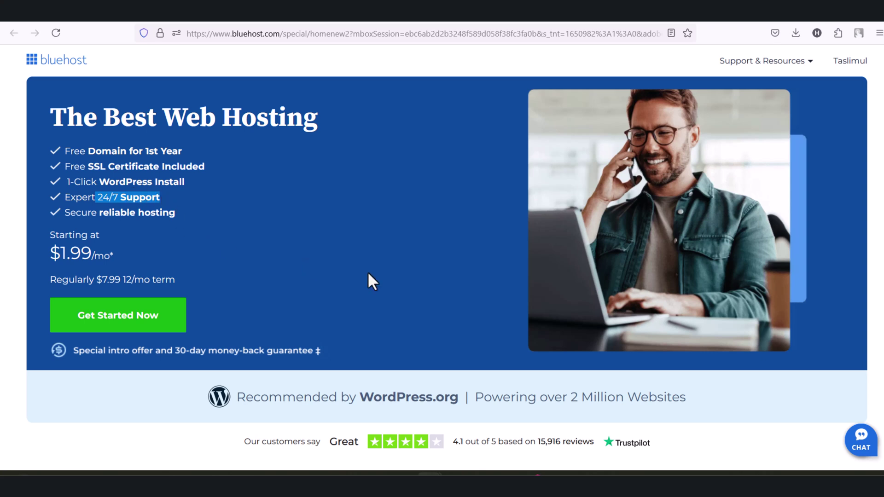
pyautogui.click(858, 447)
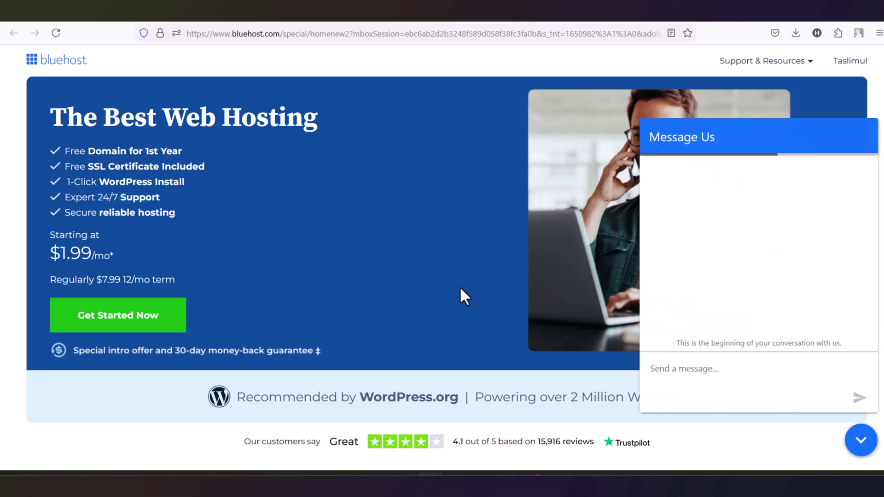
pyautogui.scroll(-8, 387, 288)
pyautogui.scroll(-1, 387, 288)
pyautogui.scroll(-1, 389, 297)
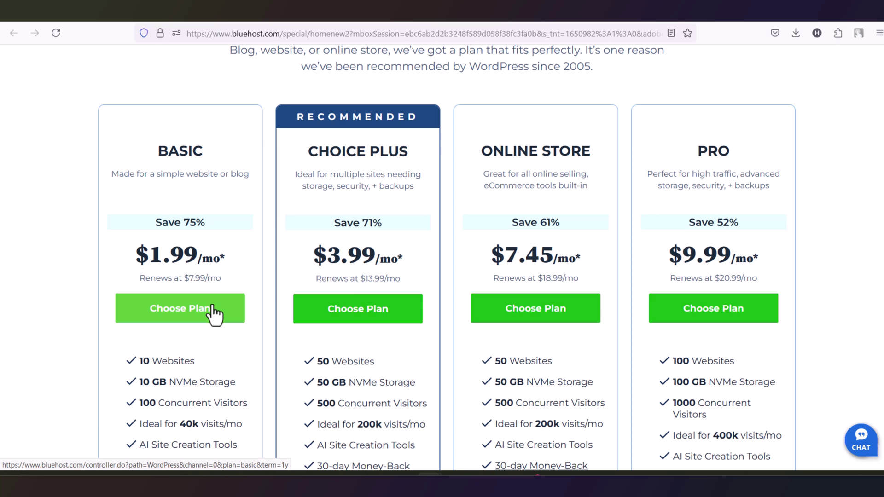
# Choose the Basic WordPress hosting plan and search for the new domain camerabytesz.com
pyautogui.scroll(-3, 212, 313)
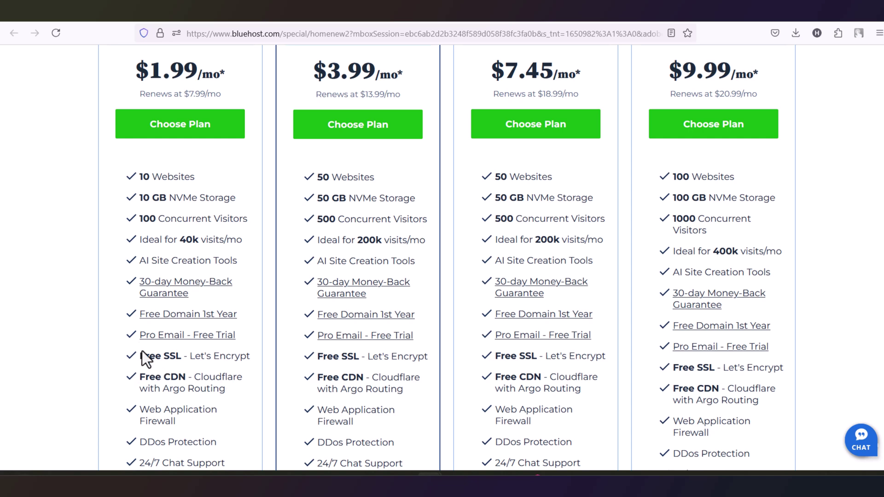
pyautogui.scroll(1, 240, 244)
pyautogui.scroll(1, 241, 244)
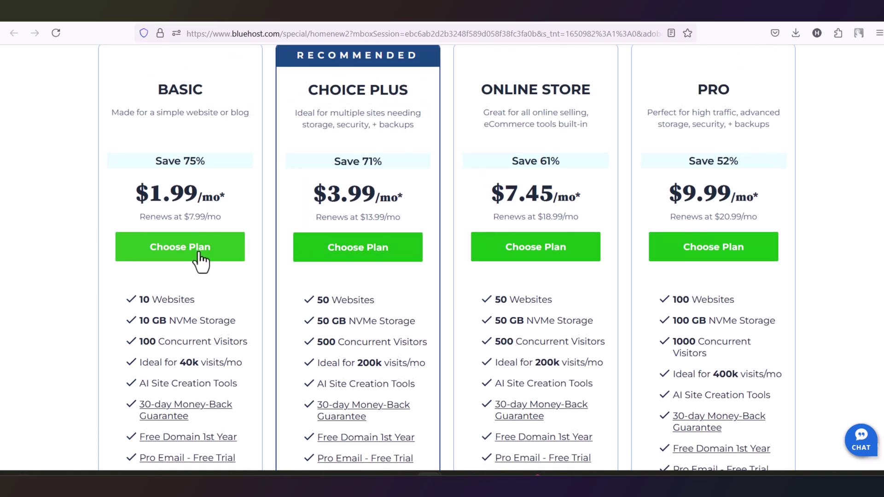
pyautogui.click(194, 261)
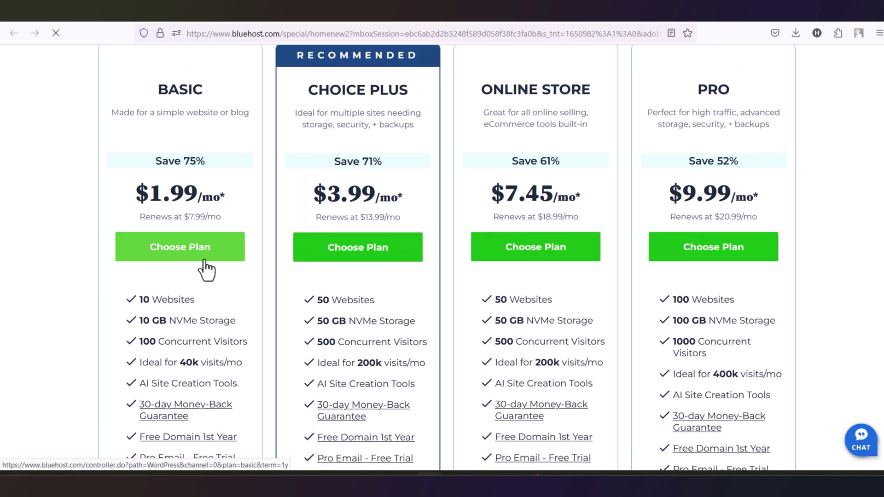
pyautogui.write('cameraby')
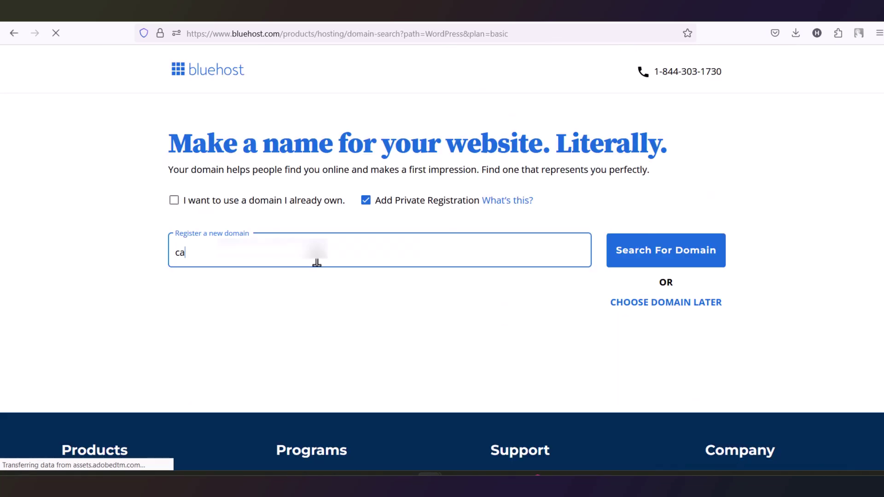
pyautogui.click(641, 258)
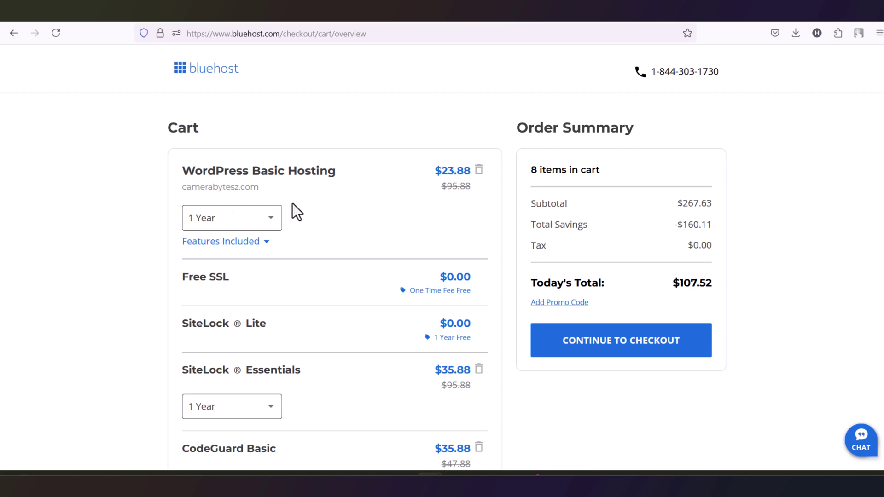
# Remove SiteLock Essentials, CodeGuard Basic, Professional Email and Domain Privacy + Protection from the cart
pyautogui.scroll(-2, 384, 288)
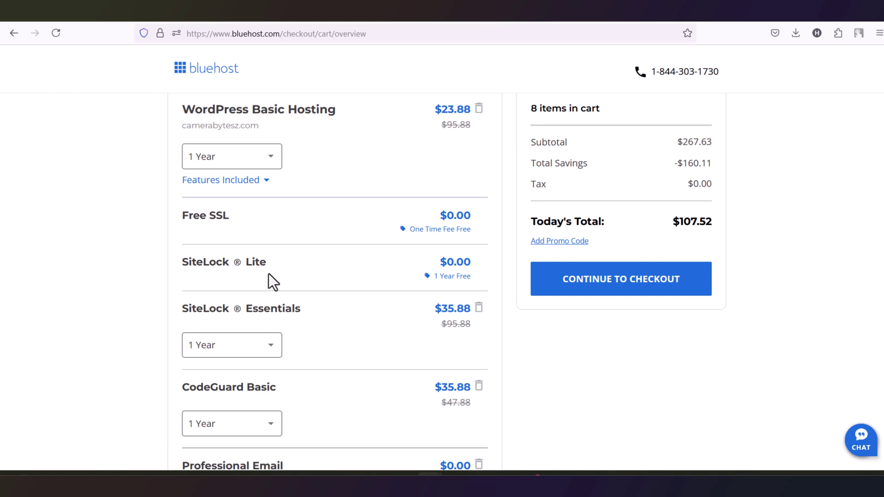
pyautogui.click(478, 309)
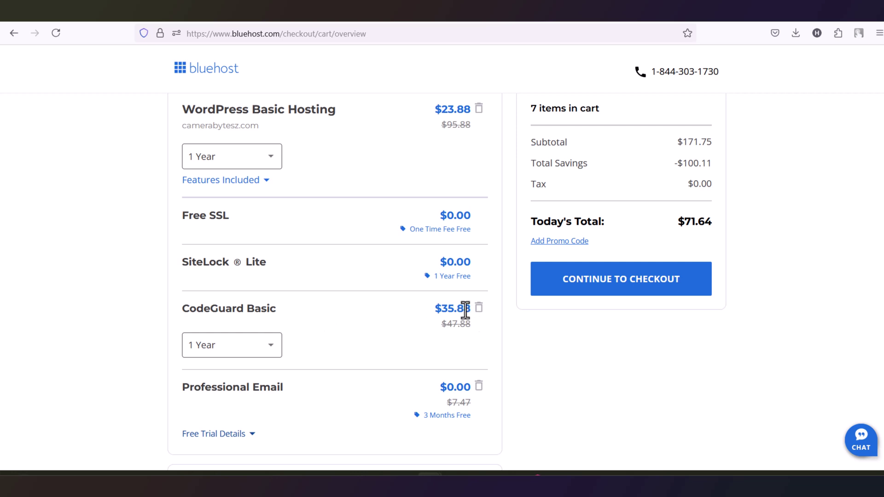
pyautogui.click(479, 308)
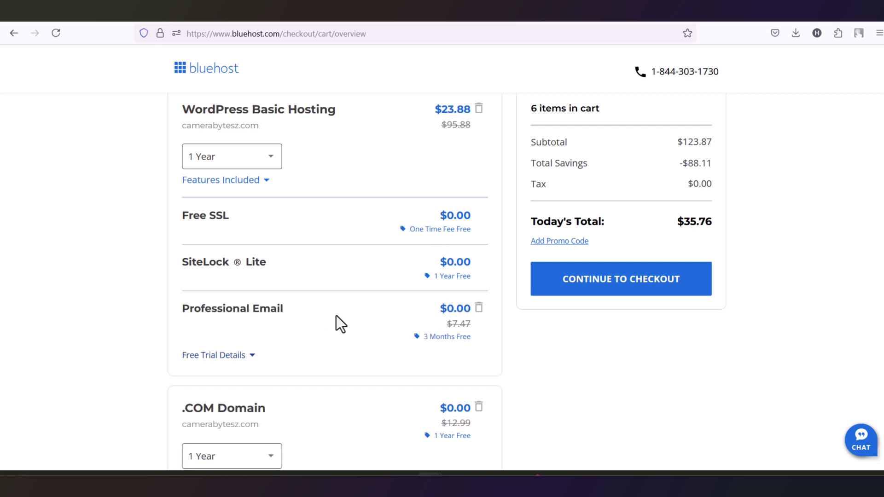
pyautogui.click(478, 308)
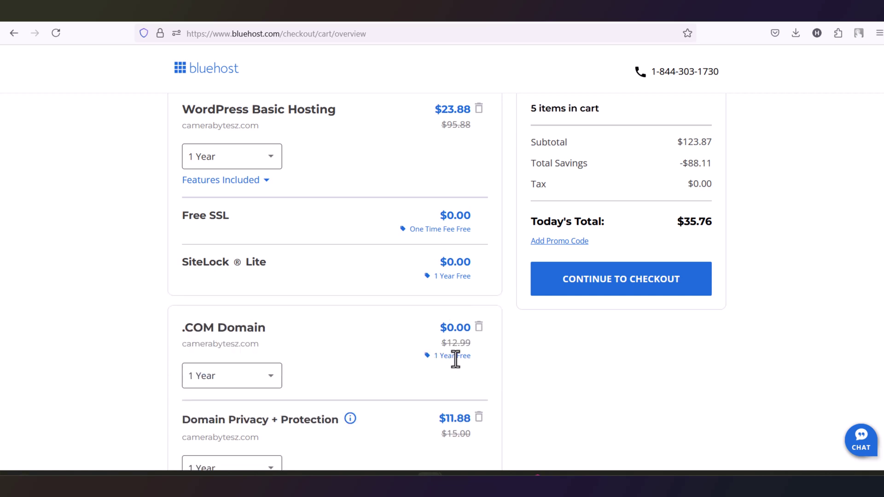
pyautogui.scroll(-3, 466, 380)
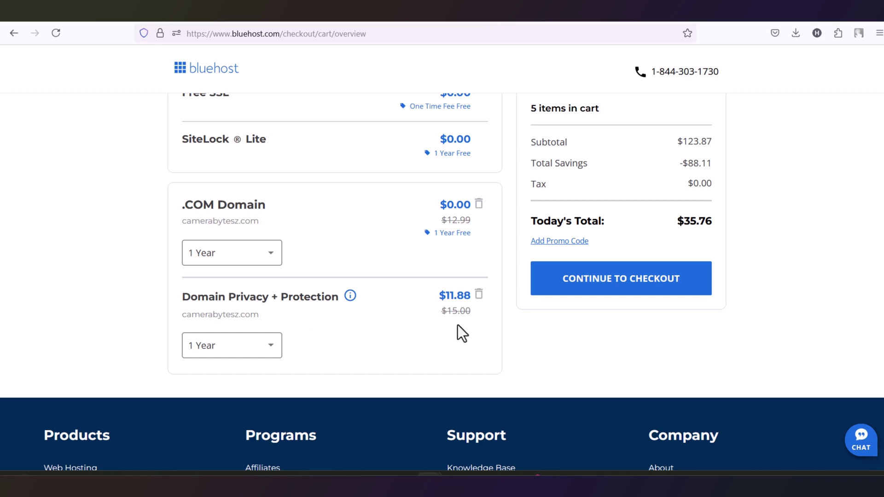
pyautogui.click(478, 294)
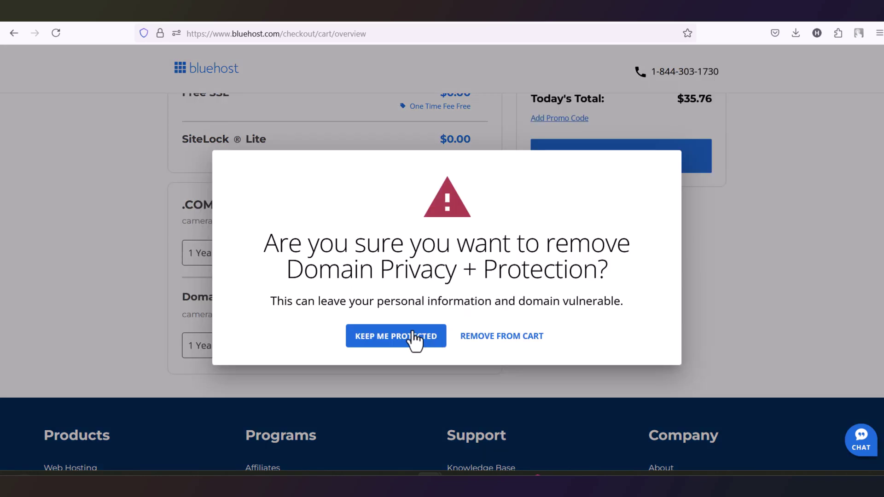
pyautogui.click(502, 336)
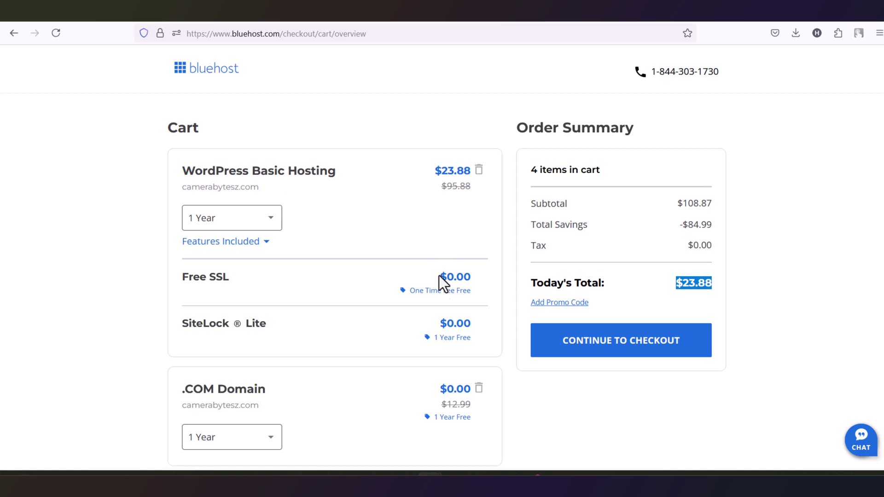
pyautogui.scroll(-3, 442, 411)
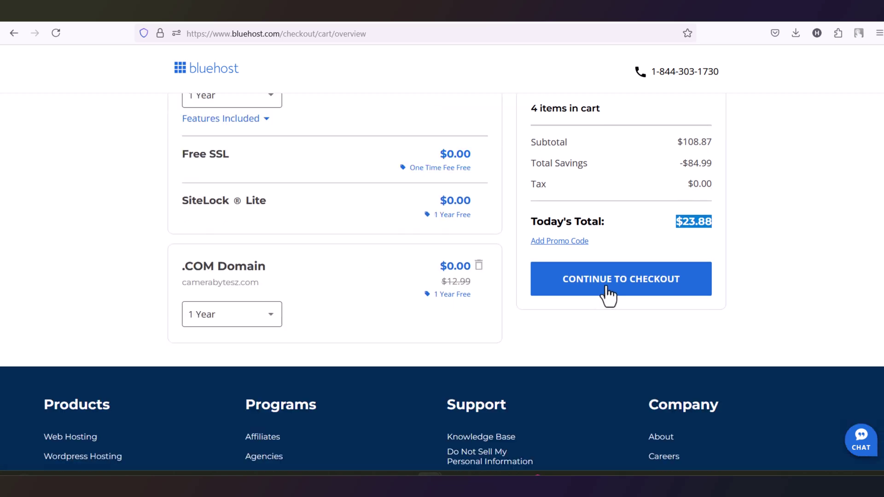
# Check out the 4-item cart and scroll down the hosting details page to Quick Links
pyautogui.click(608, 295)
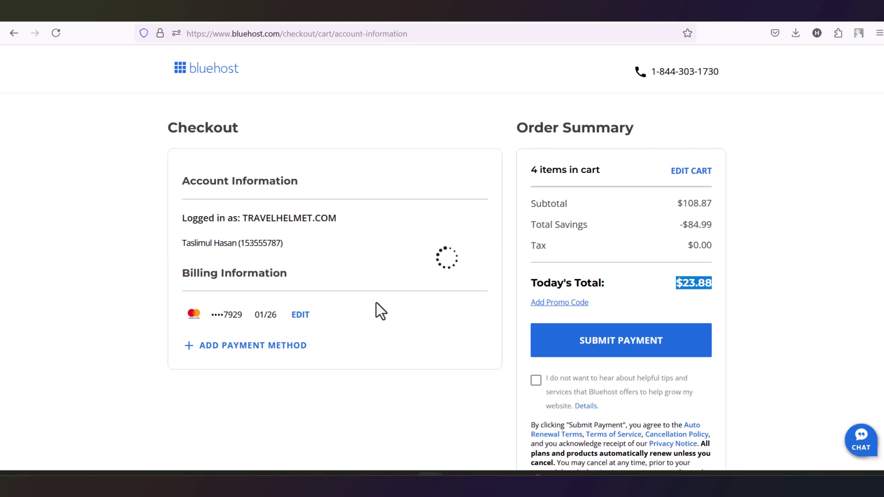
pyautogui.scroll(-2, 617, 411)
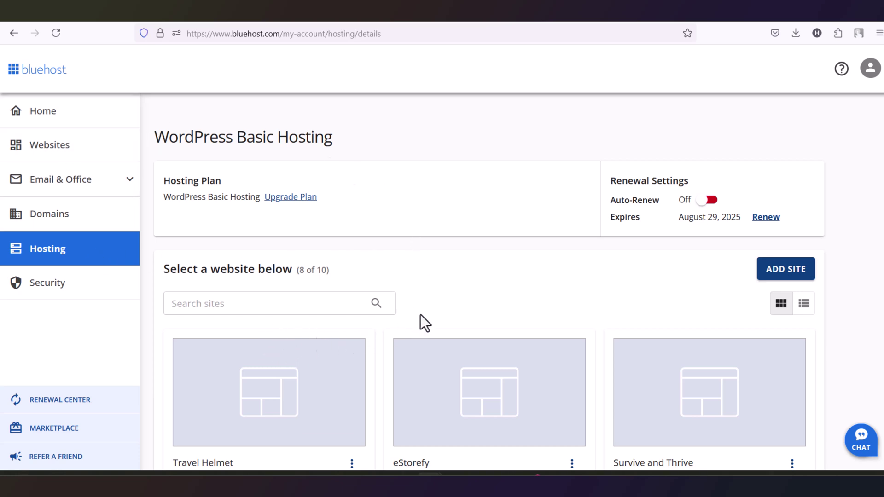
pyautogui.scroll(-12, 420, 317)
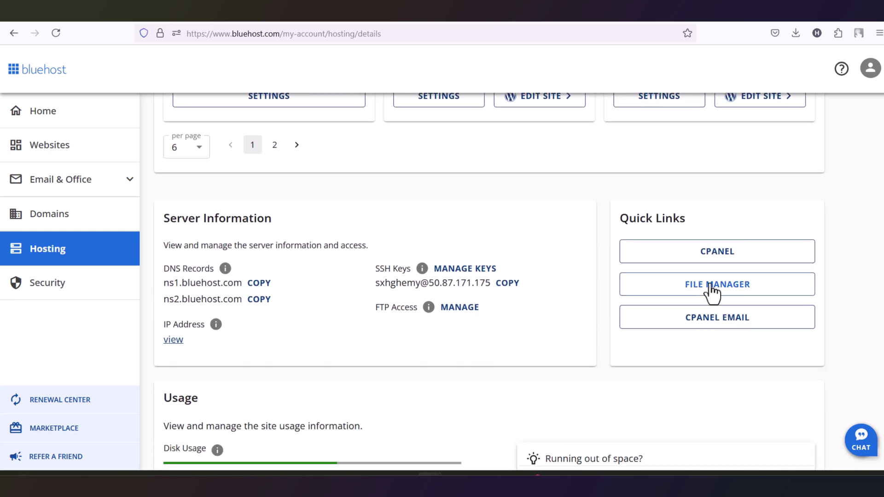
# Launch File Manager from the hosting quick links and enter the public_html folder
pyautogui.click(740, 288)
pyautogui.scroll(-2, 295, 350)
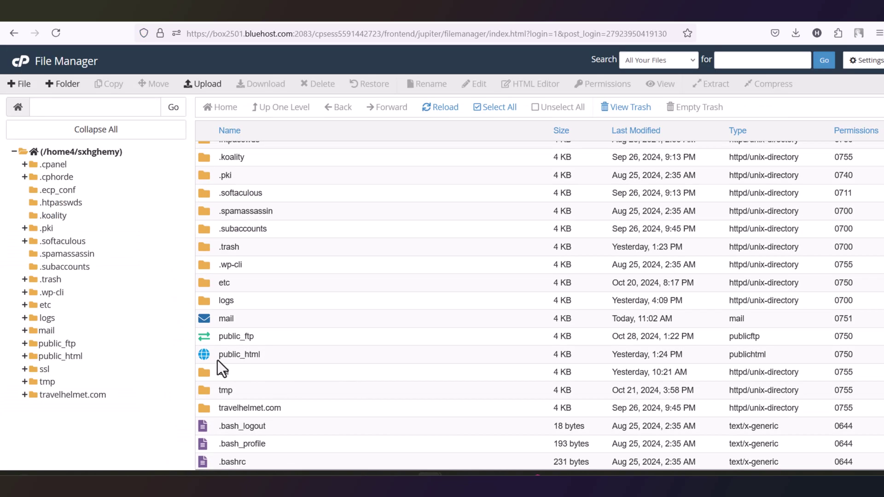
pyautogui.doubleClick(276, 356)
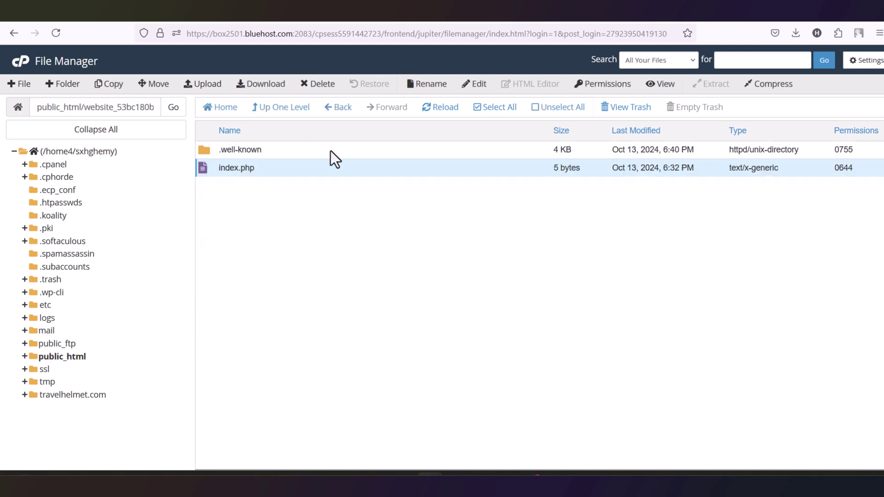
# Delete index.php from the site folder on the server
pyautogui.rightClick(324, 170)
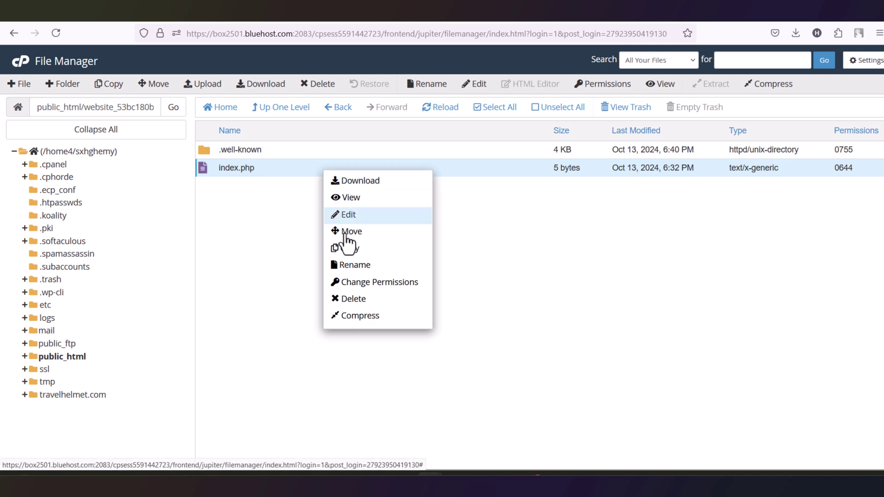
pyautogui.click(356, 297)
pyautogui.press('Return')
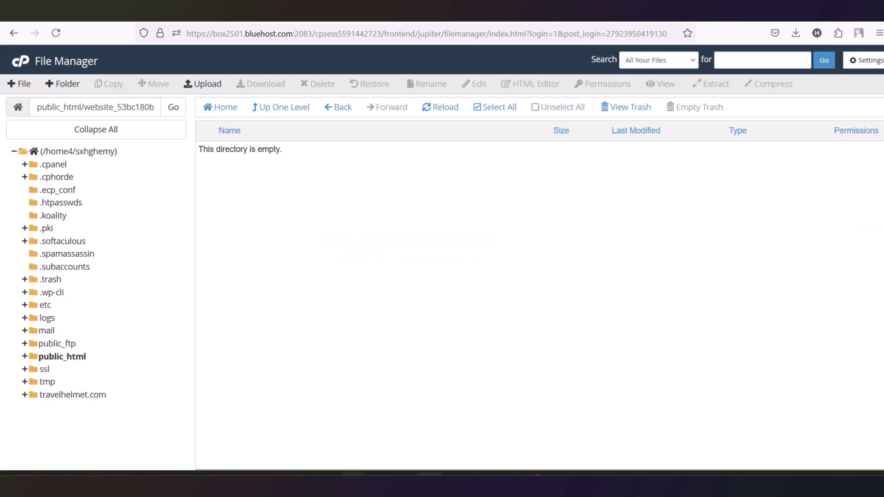
pyautogui.hotkey('alt', 'Tab')
# Compress all six files in the local Real estate website folder into a ZIP file
pyautogui.moveTo(444, 387); pyautogui.dragTo(459, 225)
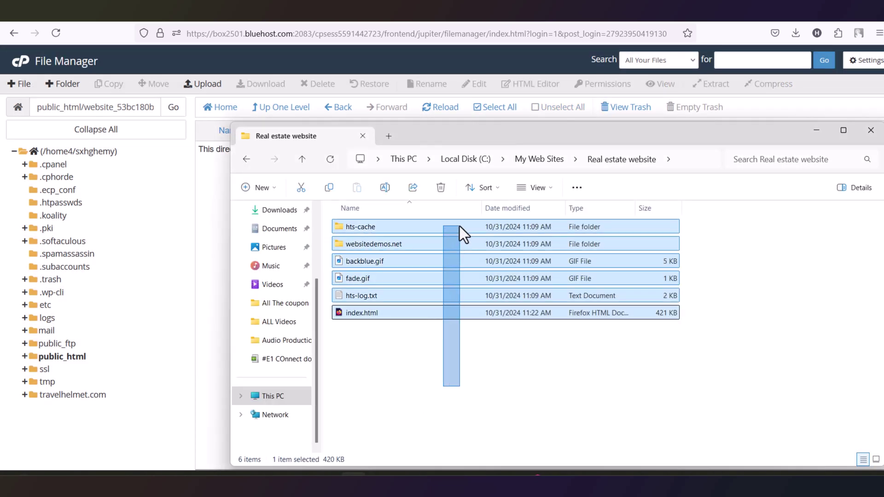
pyautogui.rightClick(467, 261)
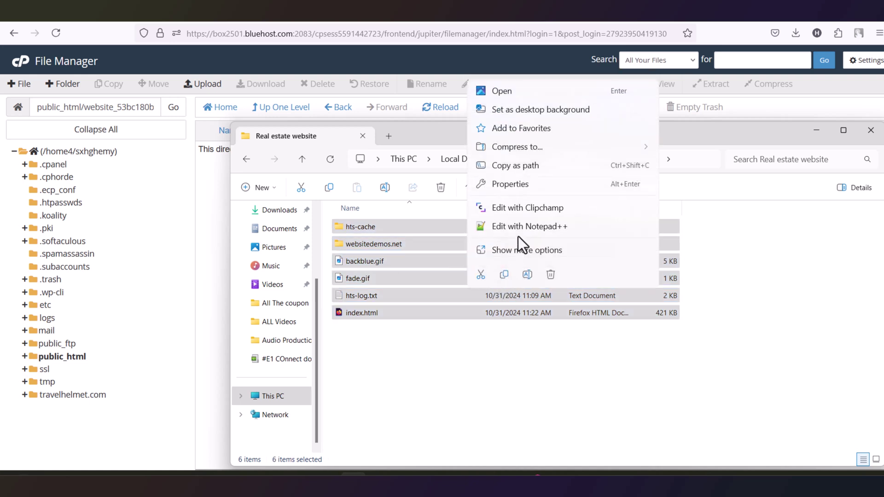
pyautogui.moveTo(645, 149)
pyautogui.click(686, 146)
pyautogui.click(461, 119)
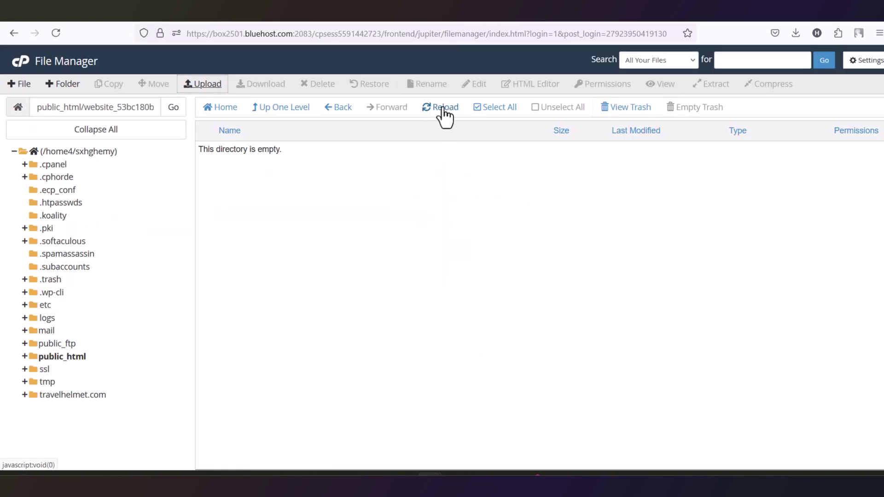
# Upload website.zip to the site folder, extract it, and refresh the listing
pyautogui.click(443, 109)
pyautogui.click(316, 153)
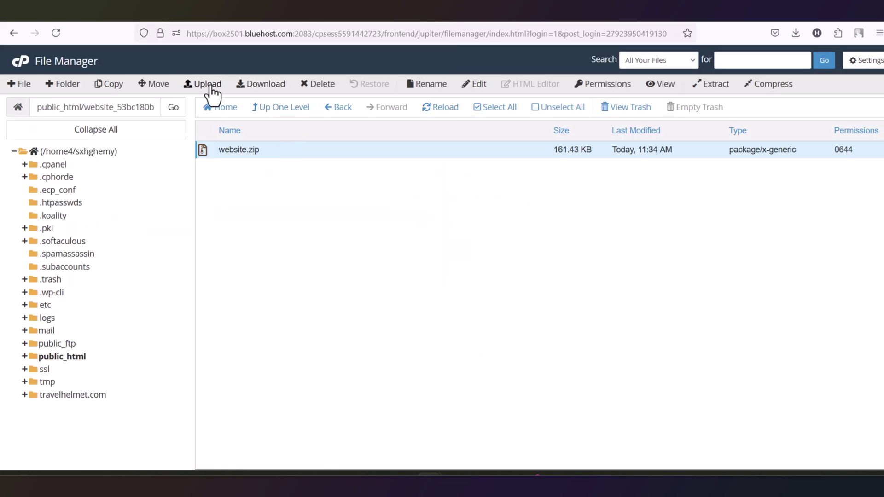
pyautogui.click(440, 107)
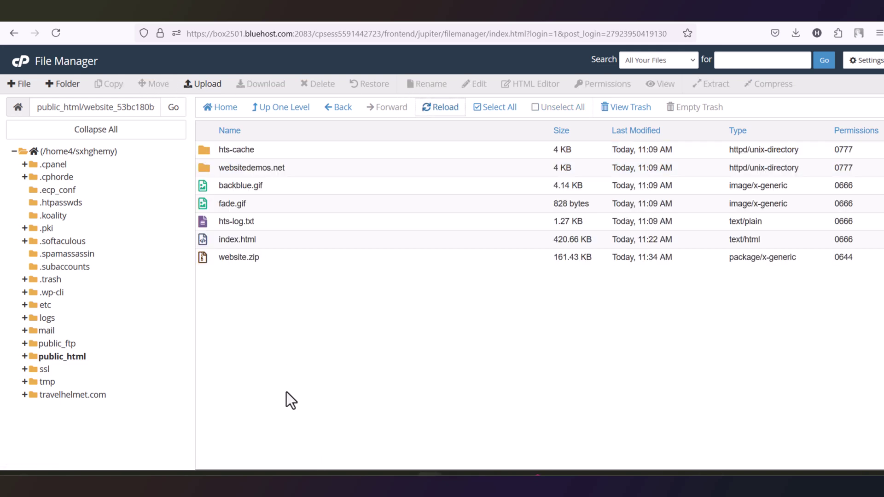
pyautogui.click(223, 259)
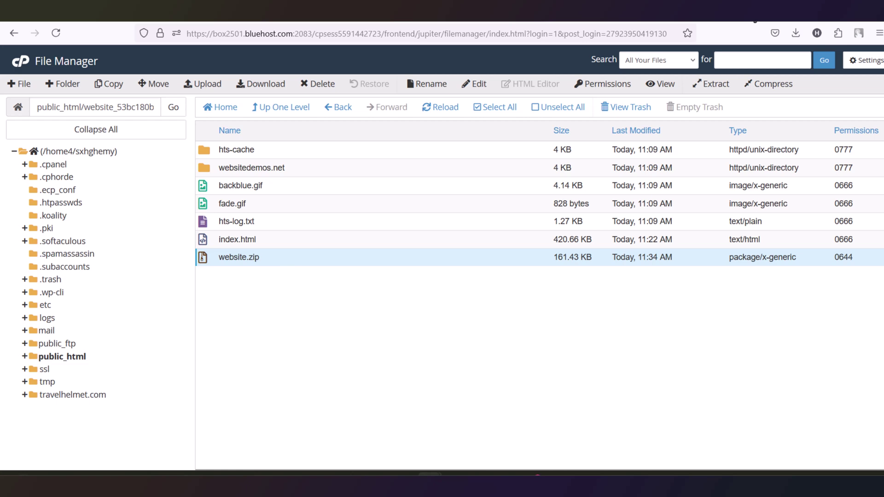
pyautogui.hotkey('ctrl', 't')
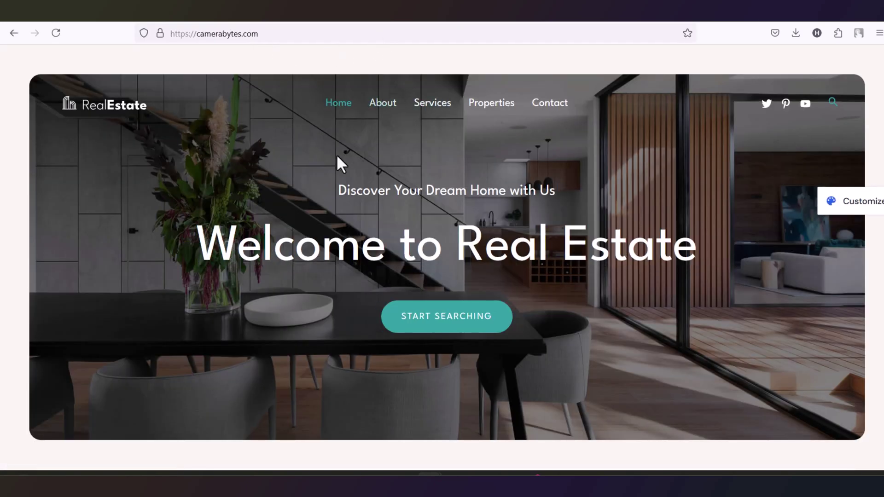
pyautogui.scroll(-2, 316, 201)
pyautogui.scroll(-6, 318, 201)
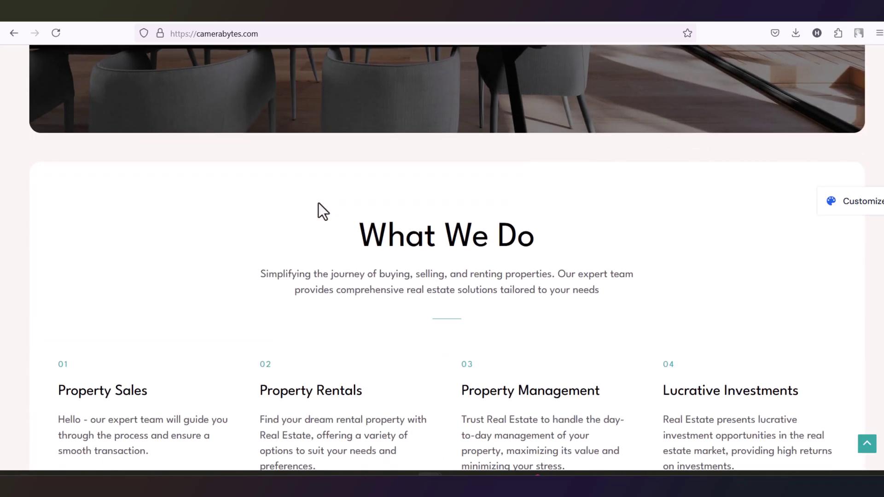
pyautogui.scroll(8, 318, 201)
pyautogui.moveTo(196, 244); pyautogui.dragTo(698, 247)
pyautogui.scroll(-20, 442, 258)
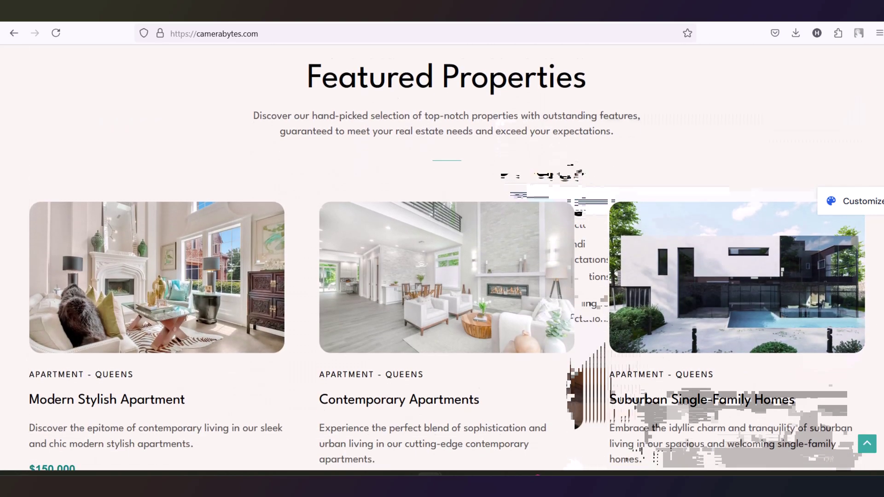
pyautogui.scroll(-10, 442, 258)
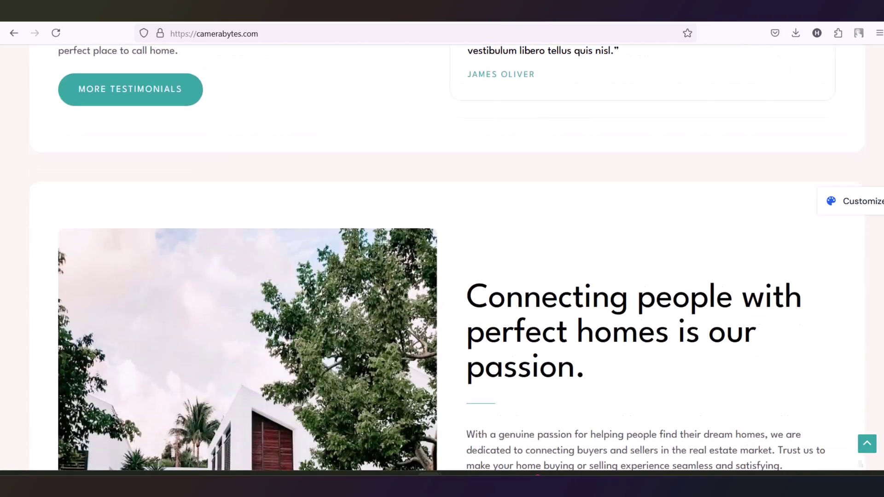